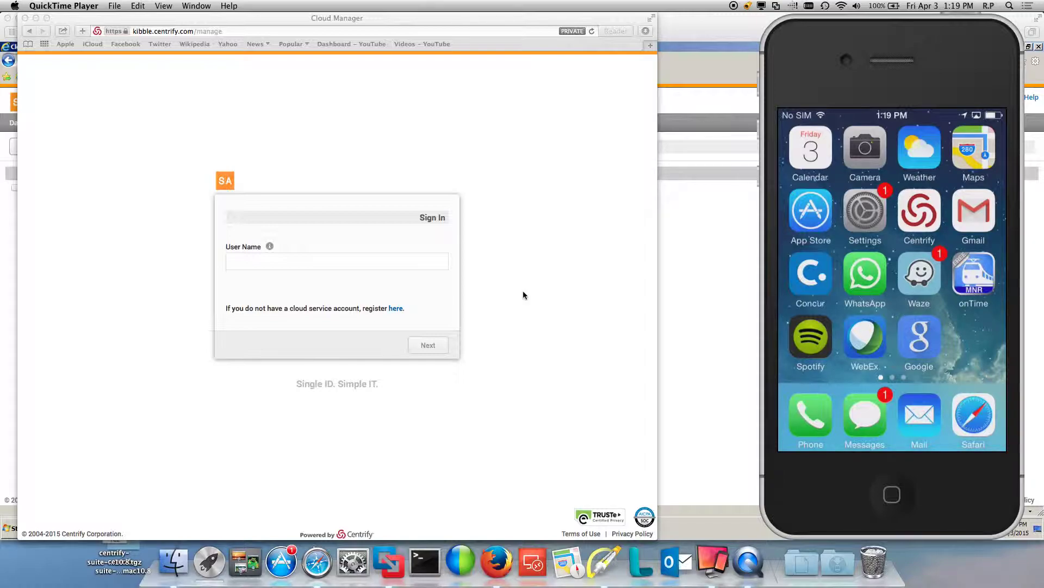
Enter the demo user's login name and continue to the password step.
left_click(389, 267)
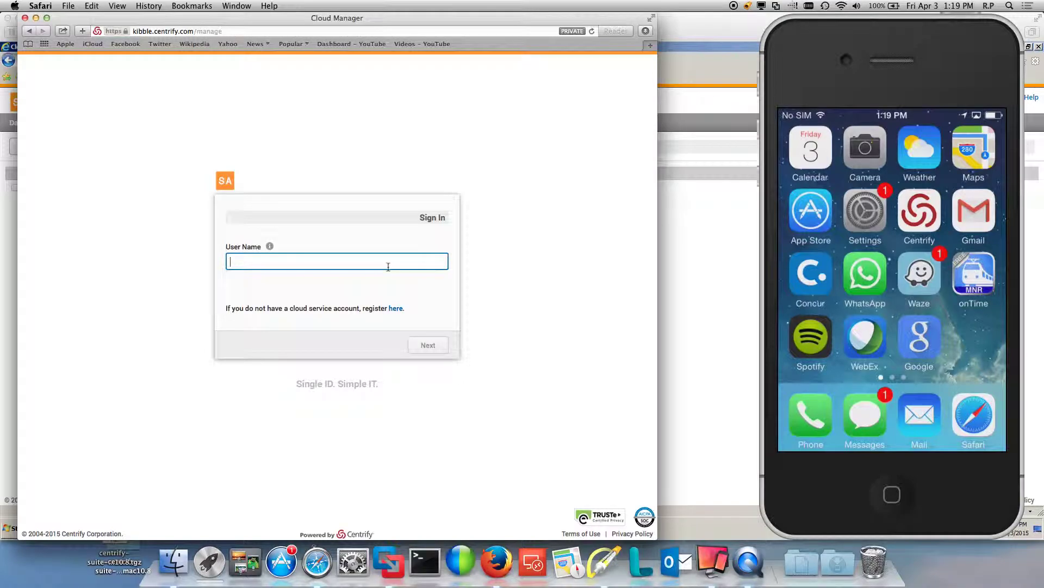
left_click(427, 345)
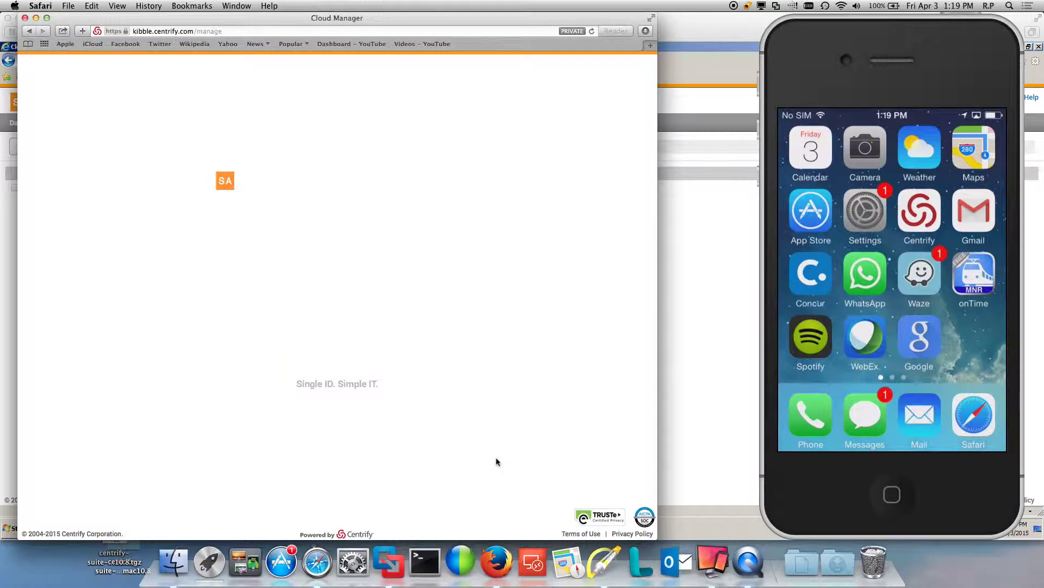
Mark the Password field with a Highlight arrow, then return to the first sign-in step.
left_click(604, 561)
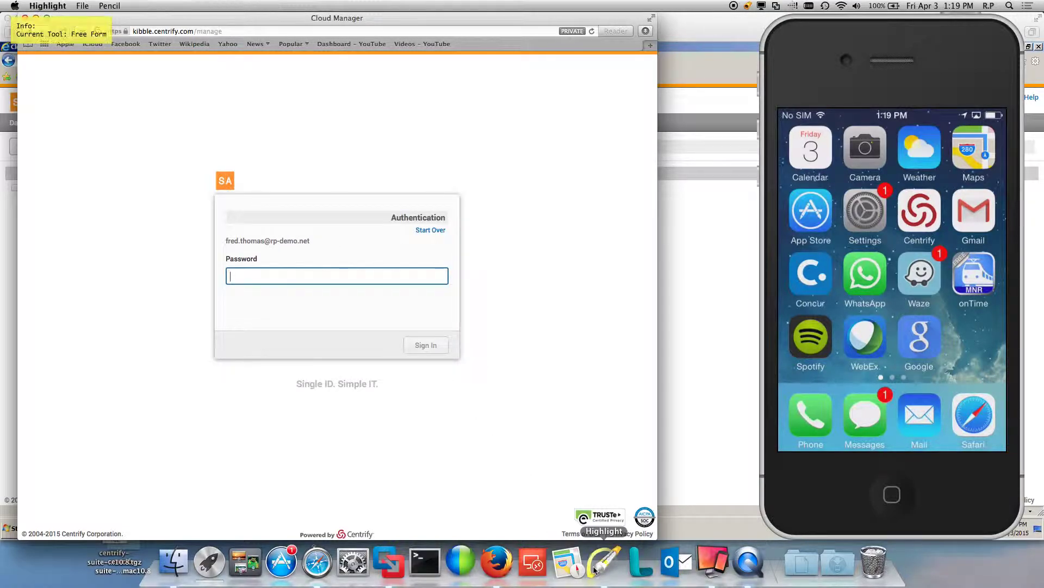
left_click_drag(325, 250, 281, 299)
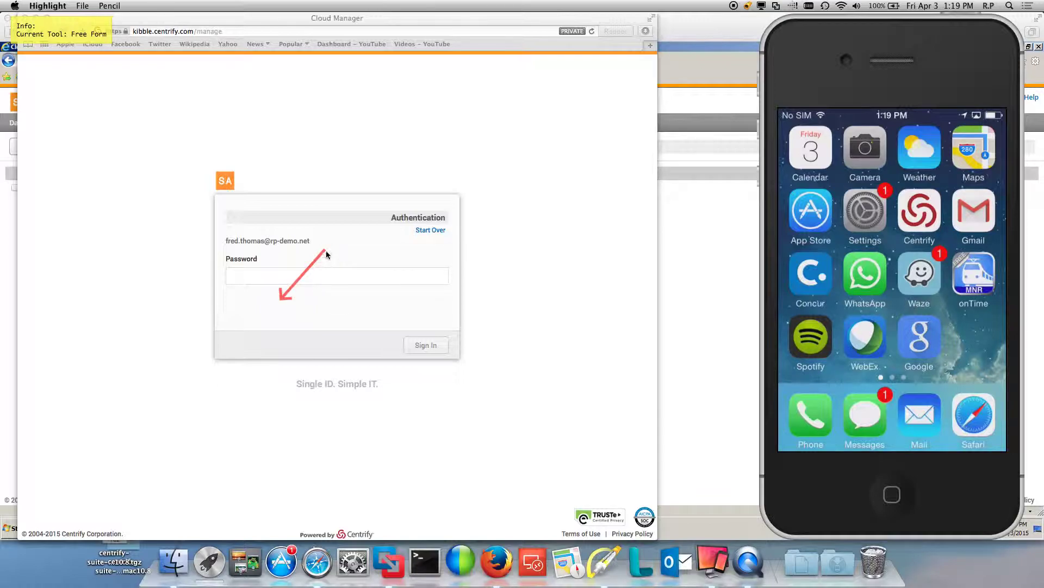
key("f")
key("Escape")
left_click(271, 310)
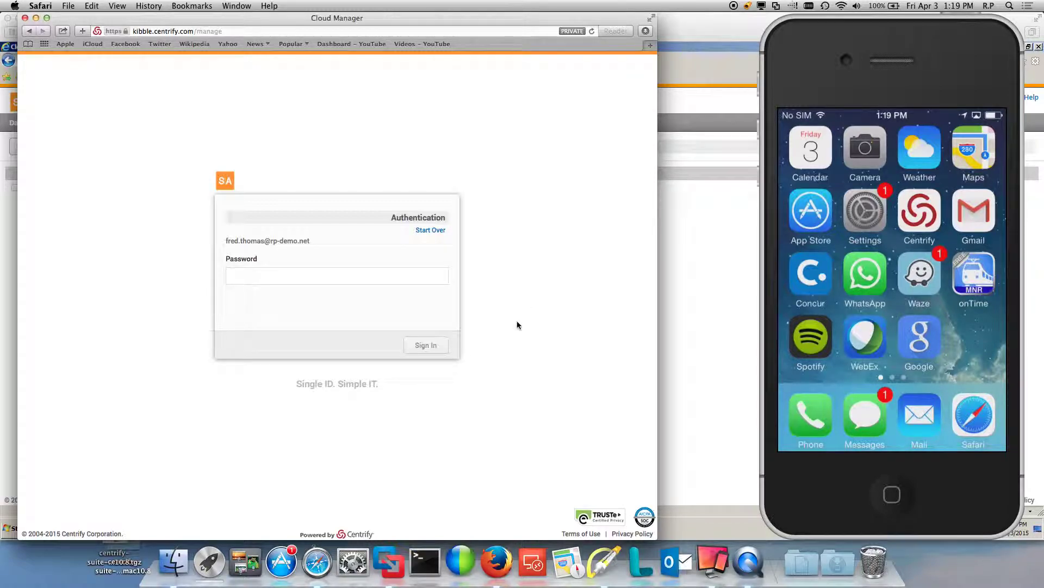
left_click(424, 231)
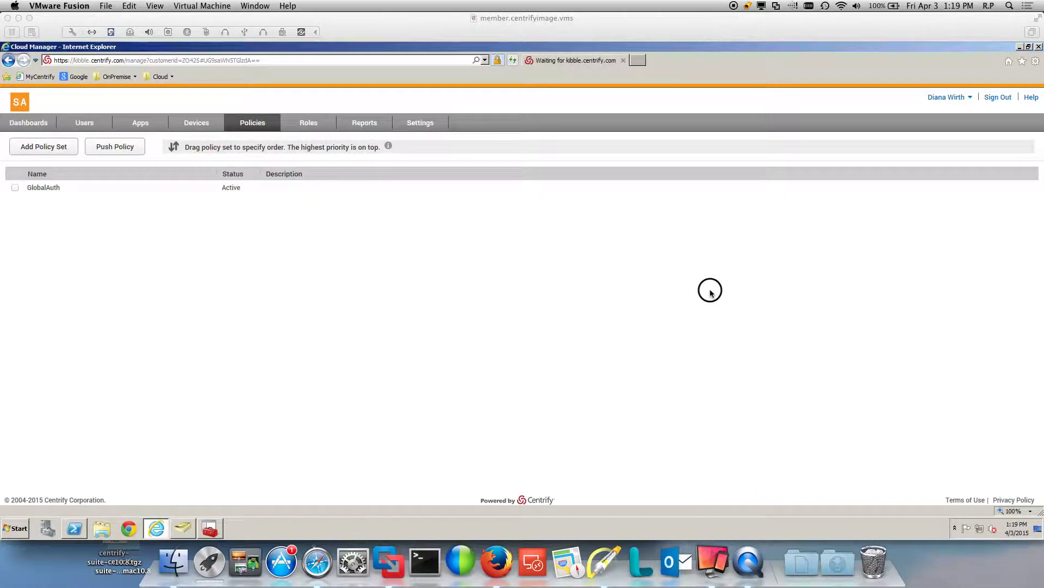
Open GlobalAuth's Account Security Policies > Password Reset settings and the enable-controls choices.
left_click(712, 293)
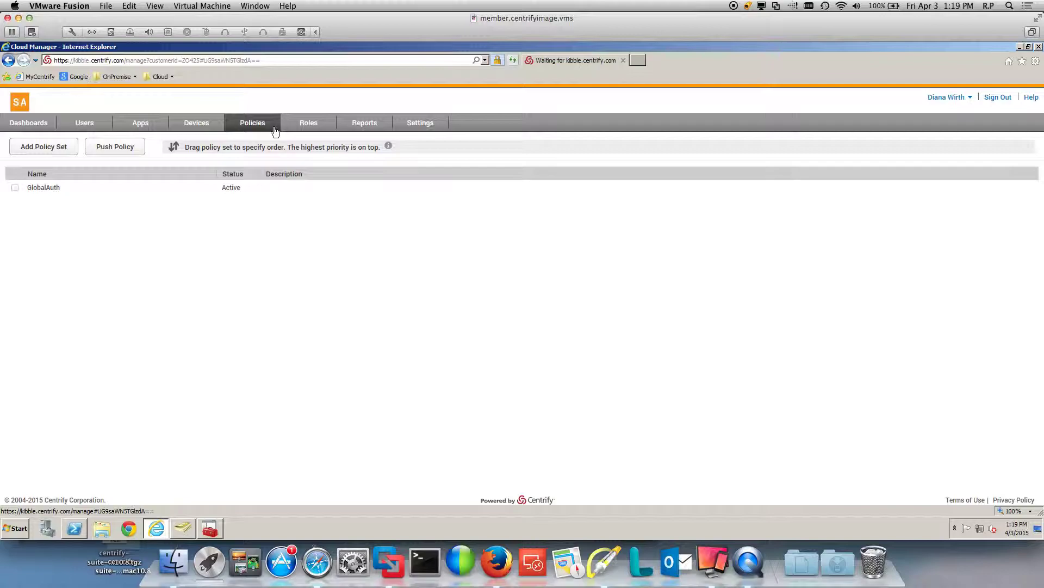
left_click(91, 187)
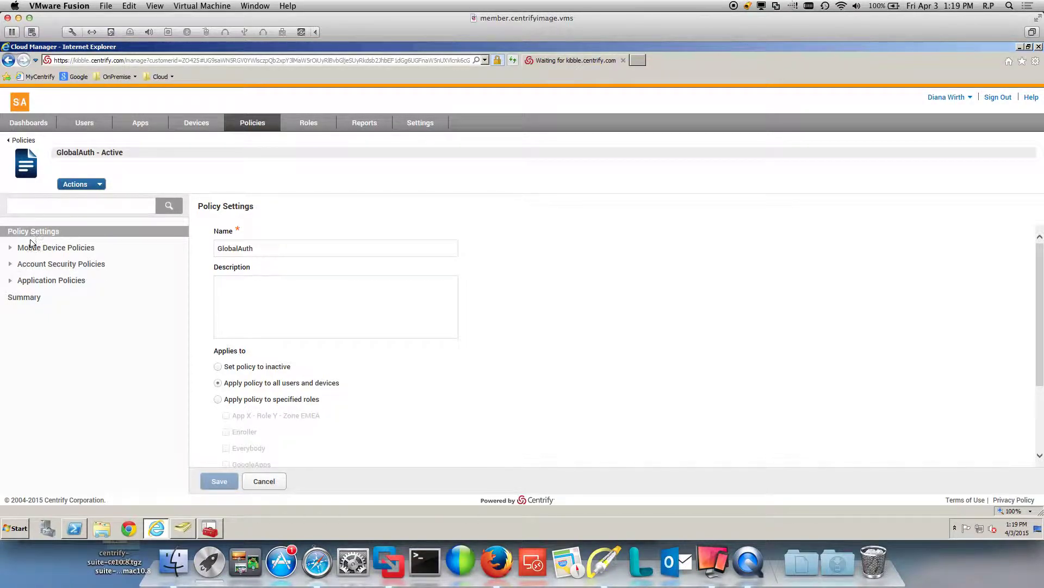
left_click(17, 264)
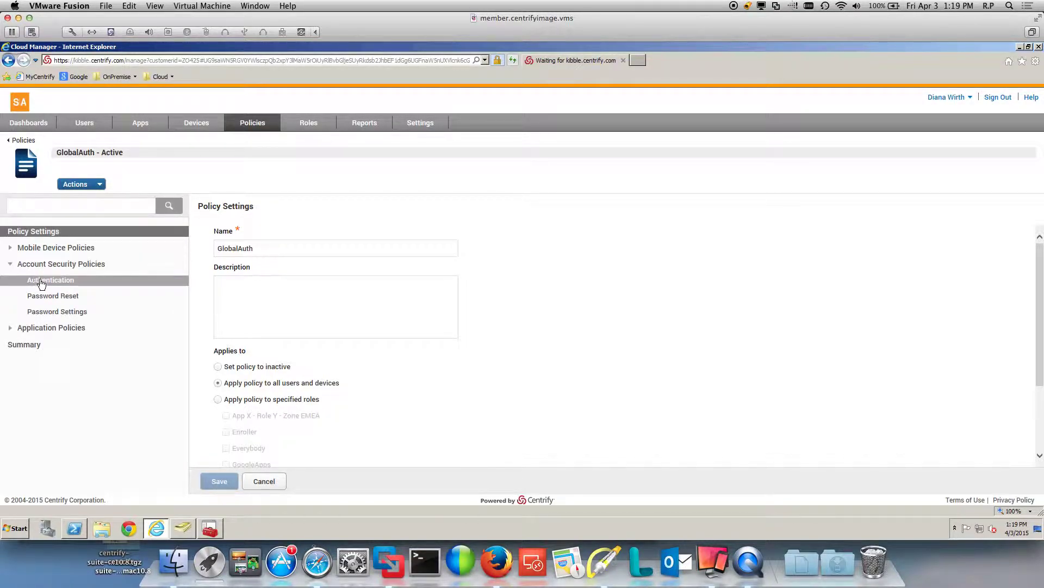
left_click(64, 299)
left_click(300, 237)
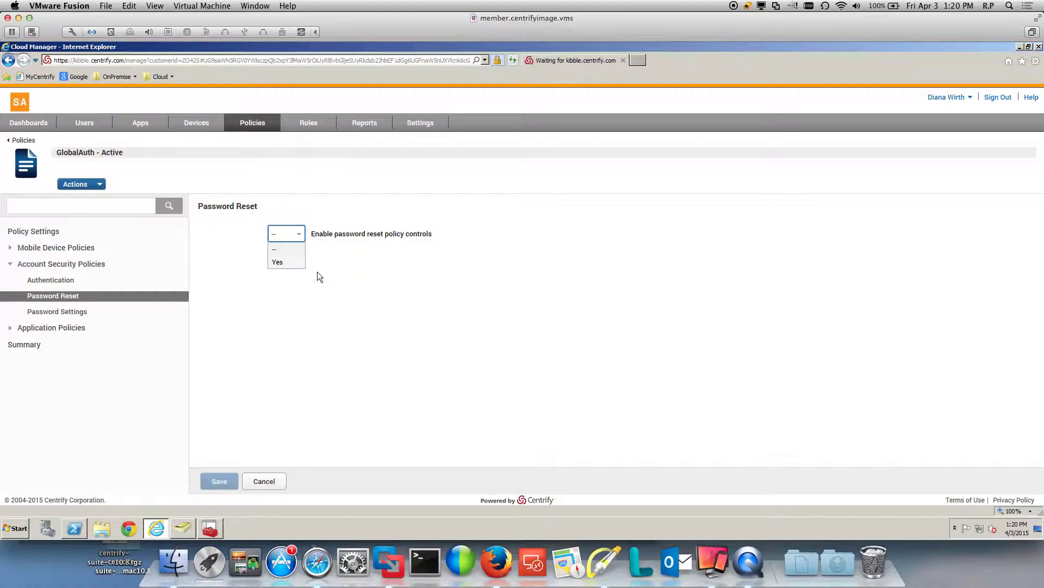
Set 'Enable password reset policy controls' to Yes, highlighting the identity cookie option and verification mechanisms.
left_click(275, 262)
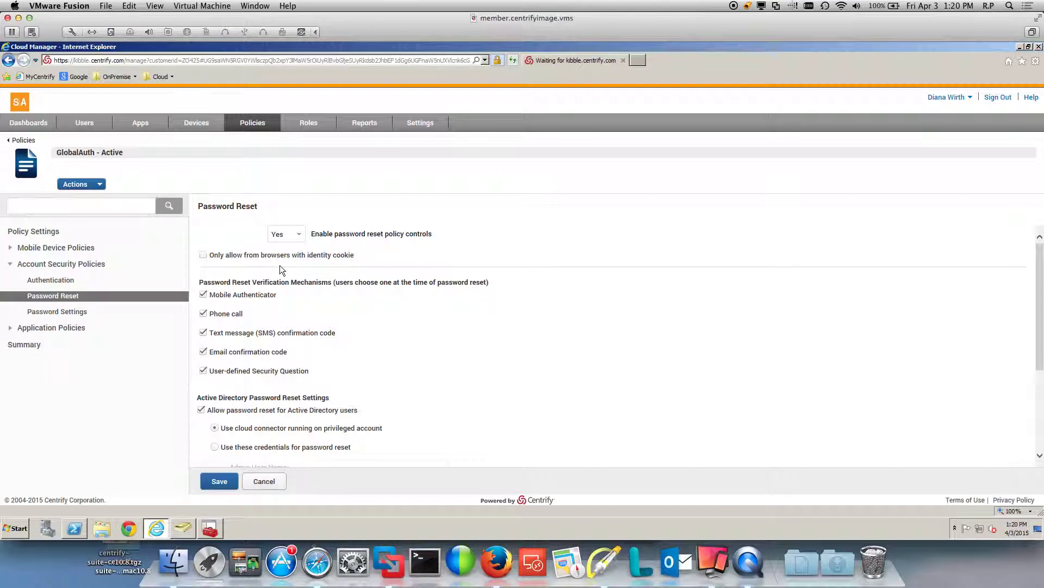
key("ctrl+alt+super+h")
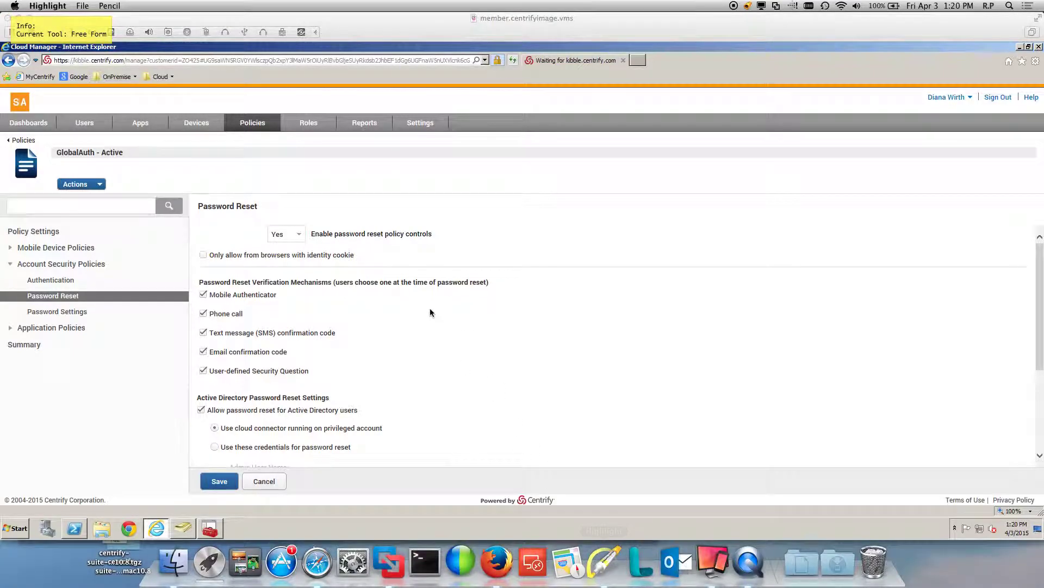
left_click_drag(407, 241, 358, 257)
key("r")
left_click(190, 293)
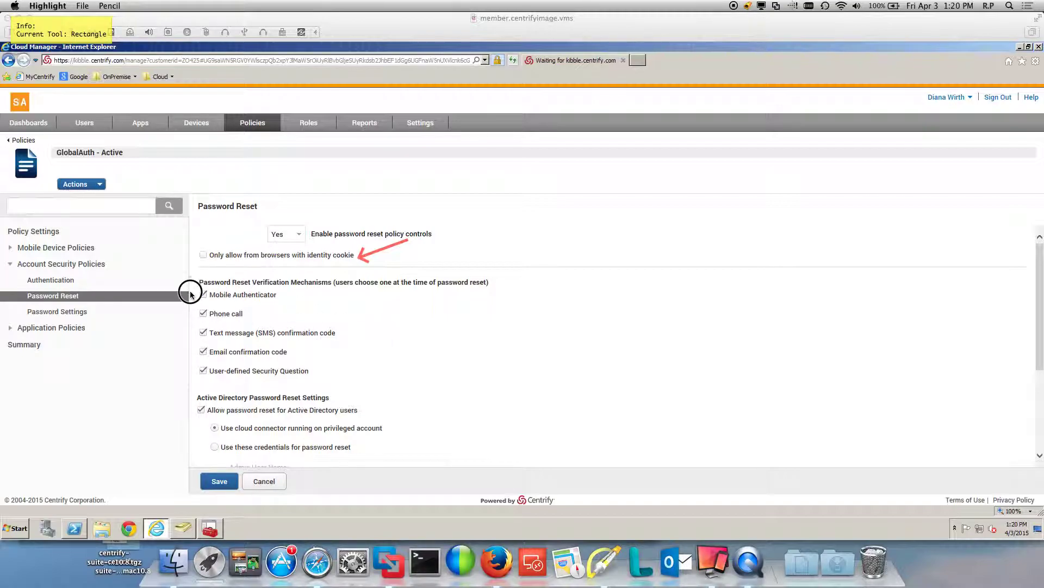
left_click_drag(190, 293, 348, 385)
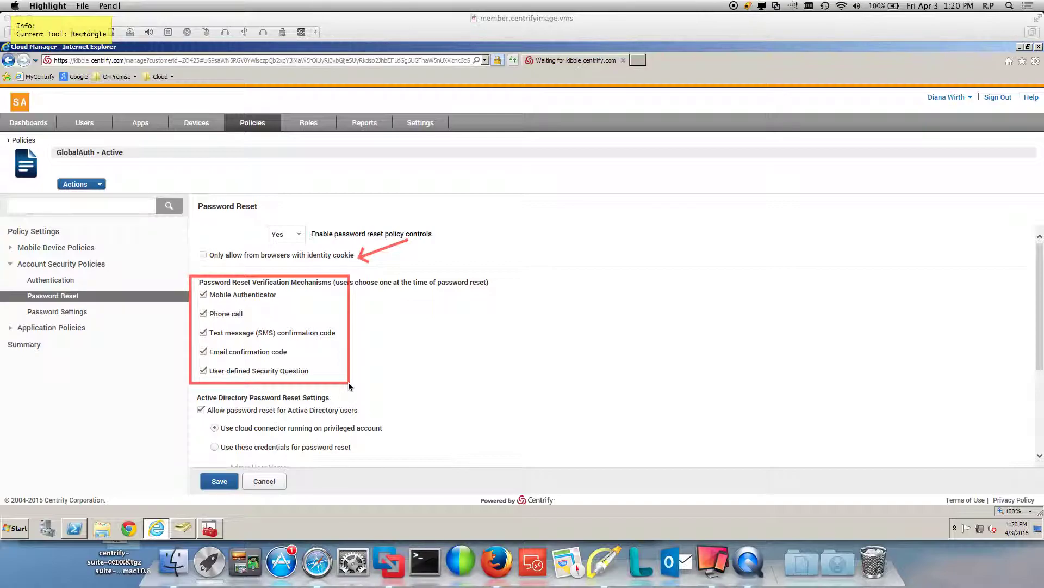
key("f")
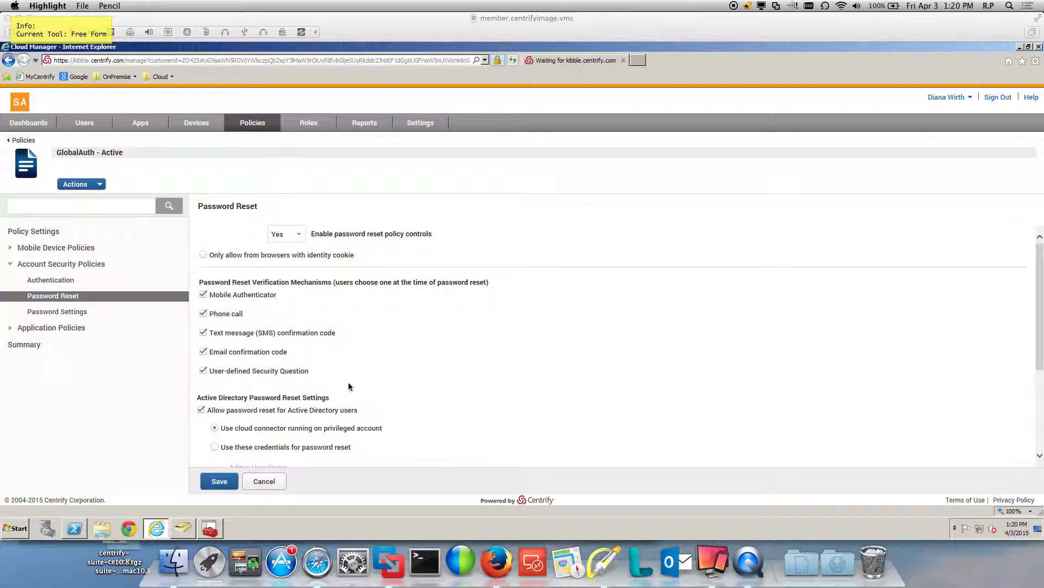
key("Escape")
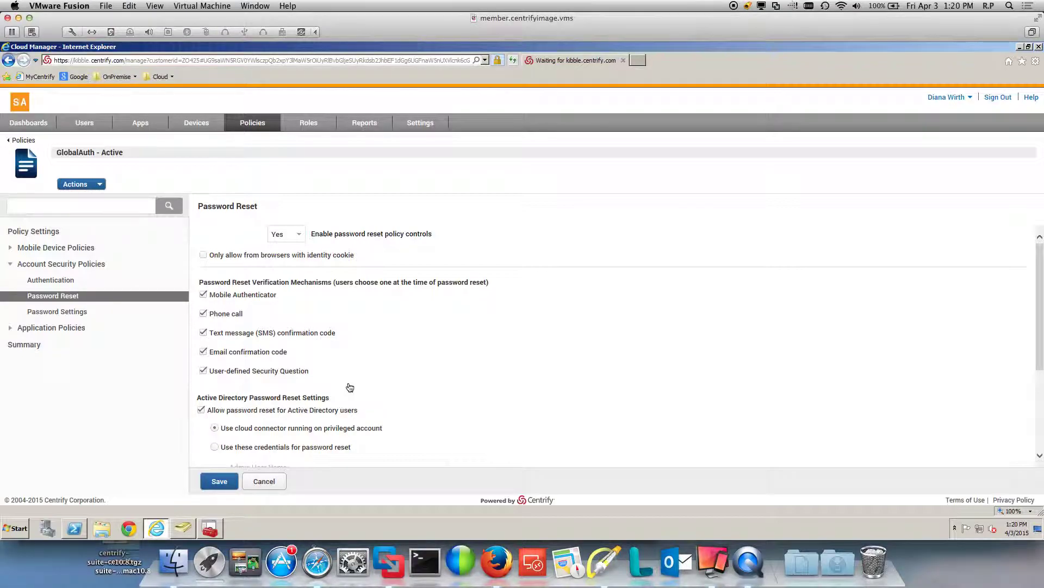
Set the forgotten-reset capture window to 10, leave escalated notification unchanged, and save GlobalAuth.
scroll(367, 379, "down", 3)
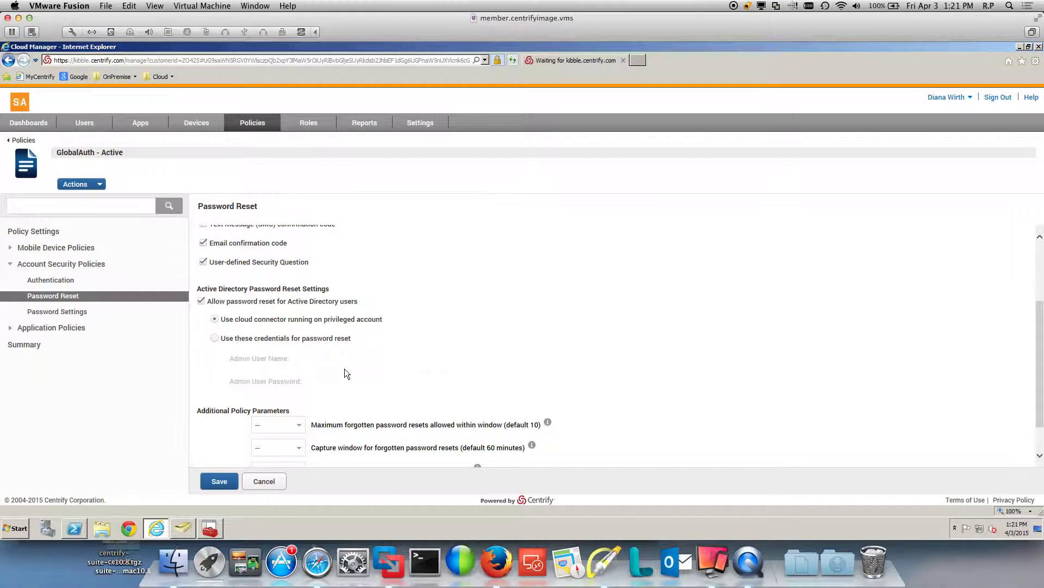
scroll(344, 374, "down", 2)
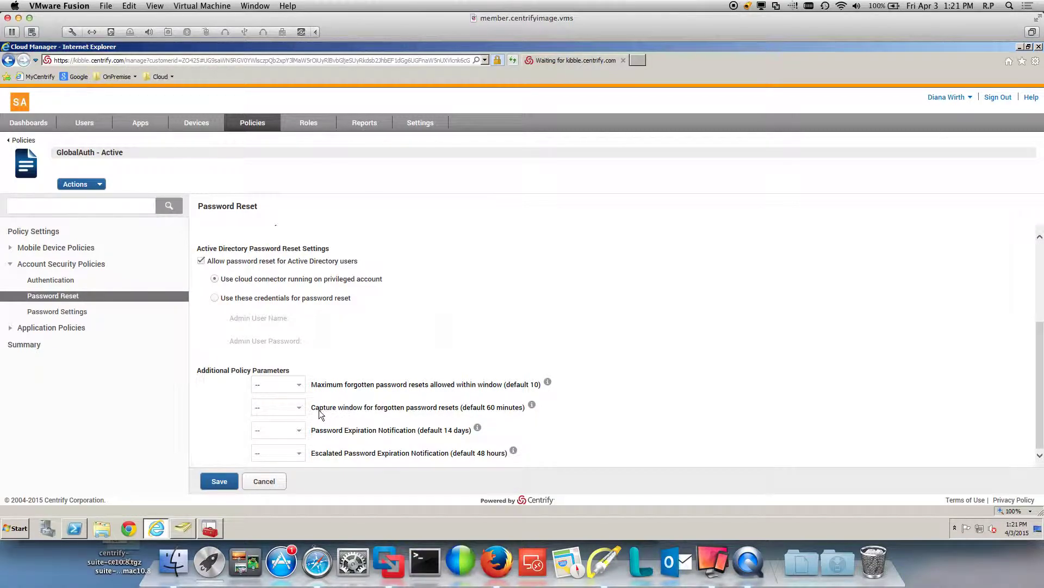
left_click(298, 408)
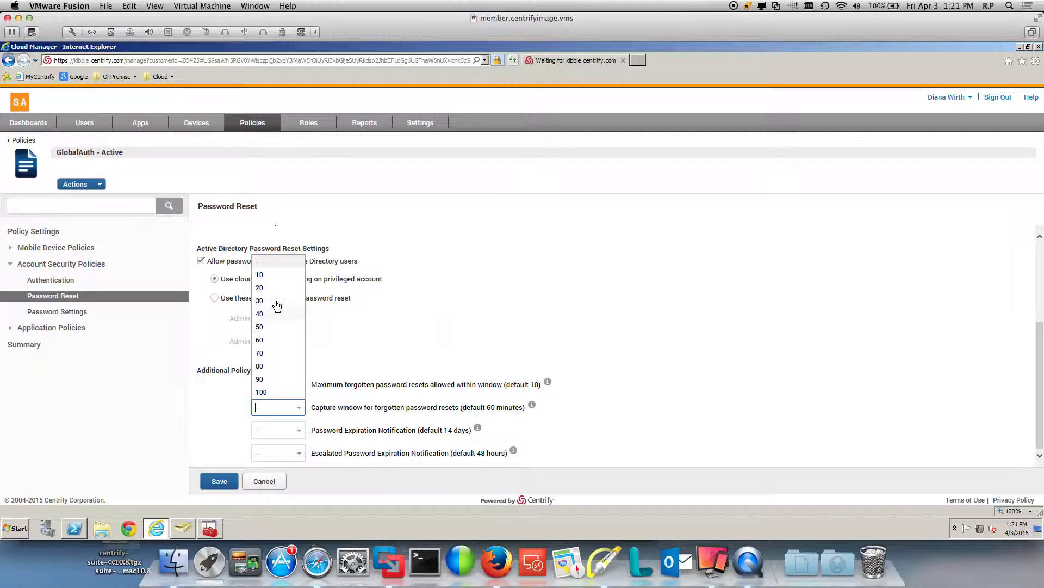
left_click(266, 276)
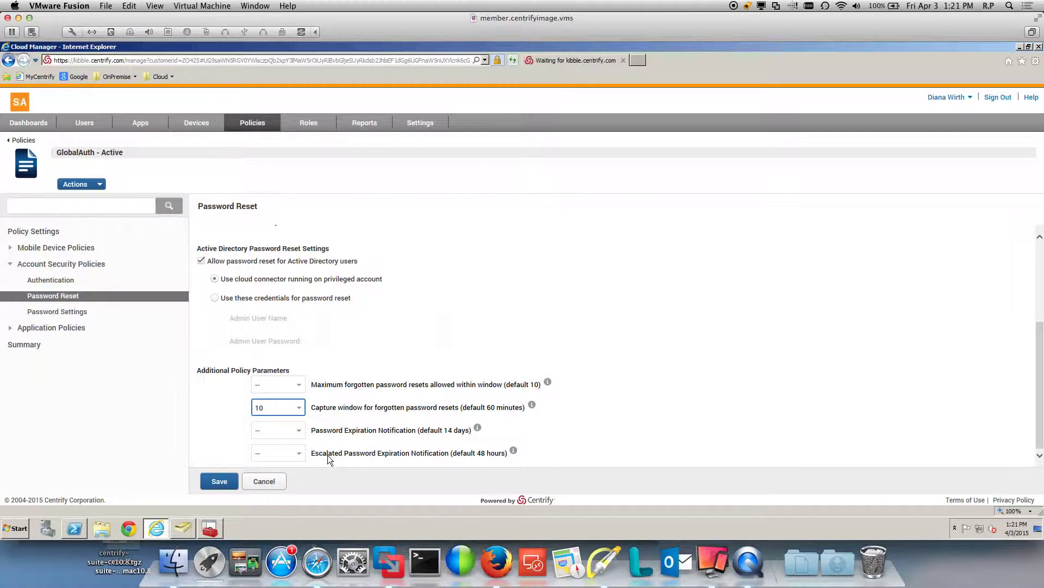
left_click(300, 454)
left_click(460, 463)
left_click(220, 482)
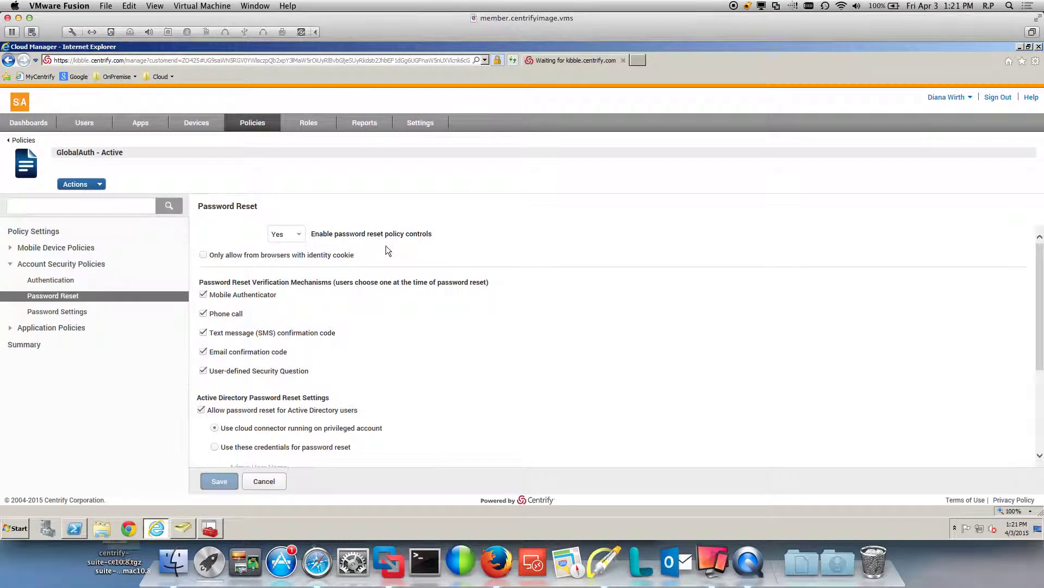
Review the Cloud Connectors list (member active, MEMBER3 inactive), then switch to Active Directory Users and Computers.
left_click(418, 124)
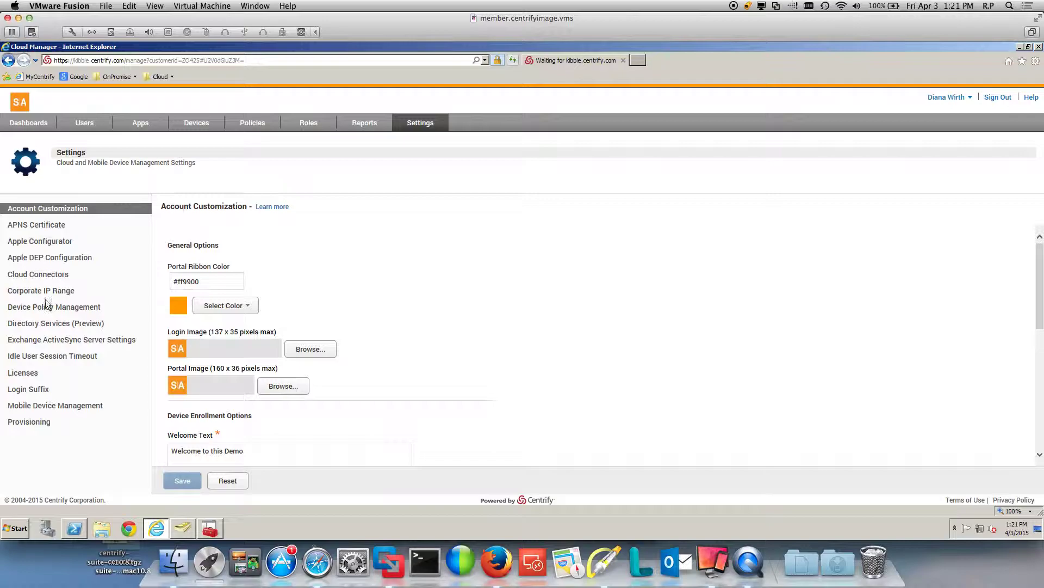
left_click(38, 274)
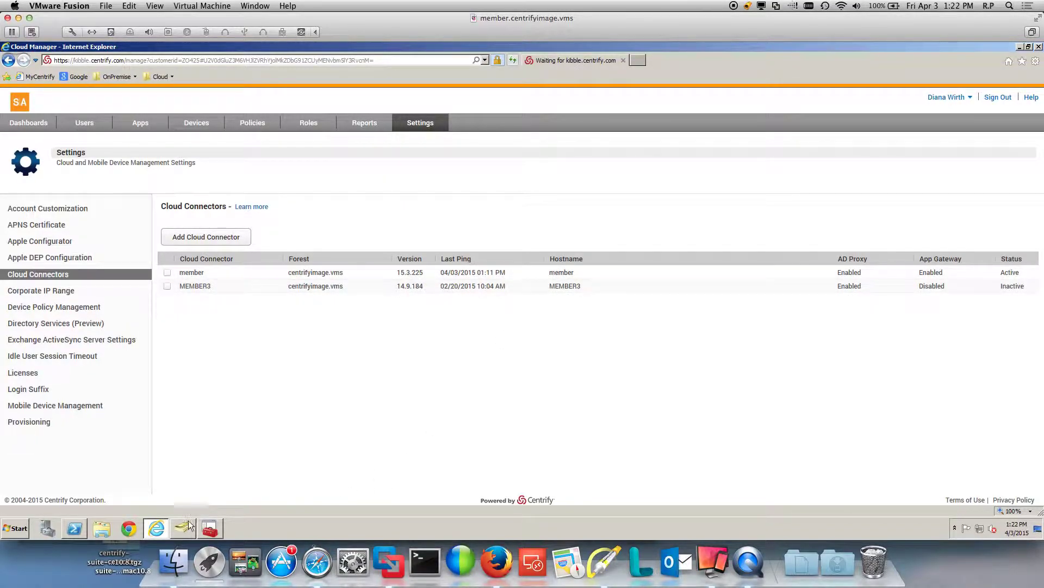
mouse_move(189, 524)
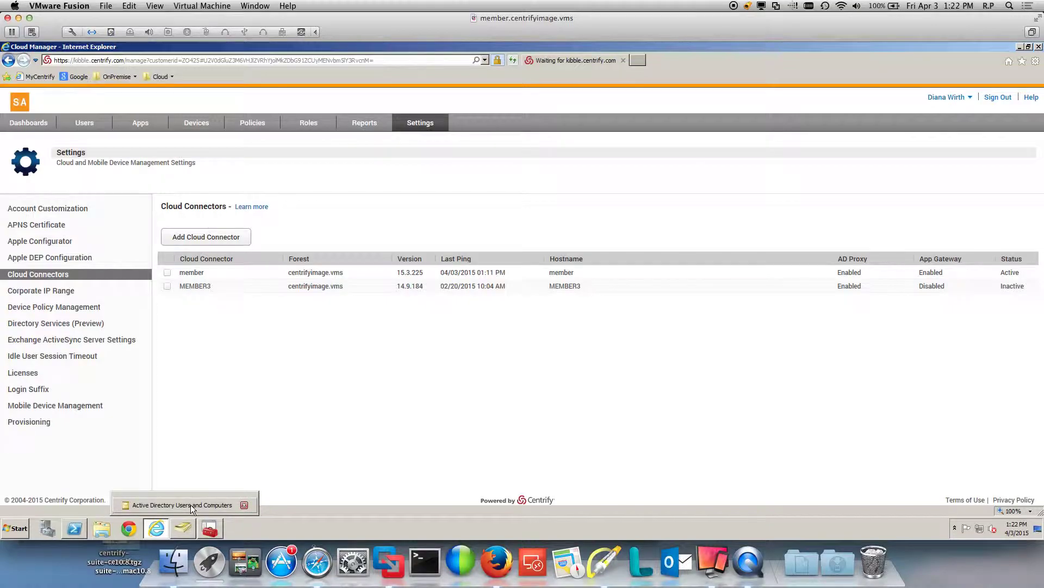
left_click(190, 504)
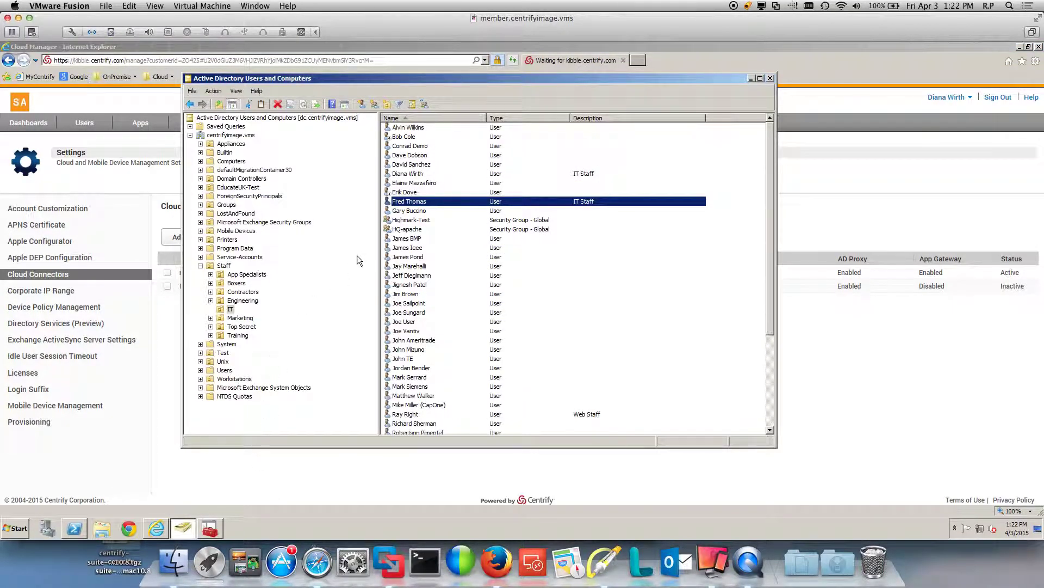
Start delegating control of the IT unit and add the MEMBER computer as the delegate.
right_click(224, 312)
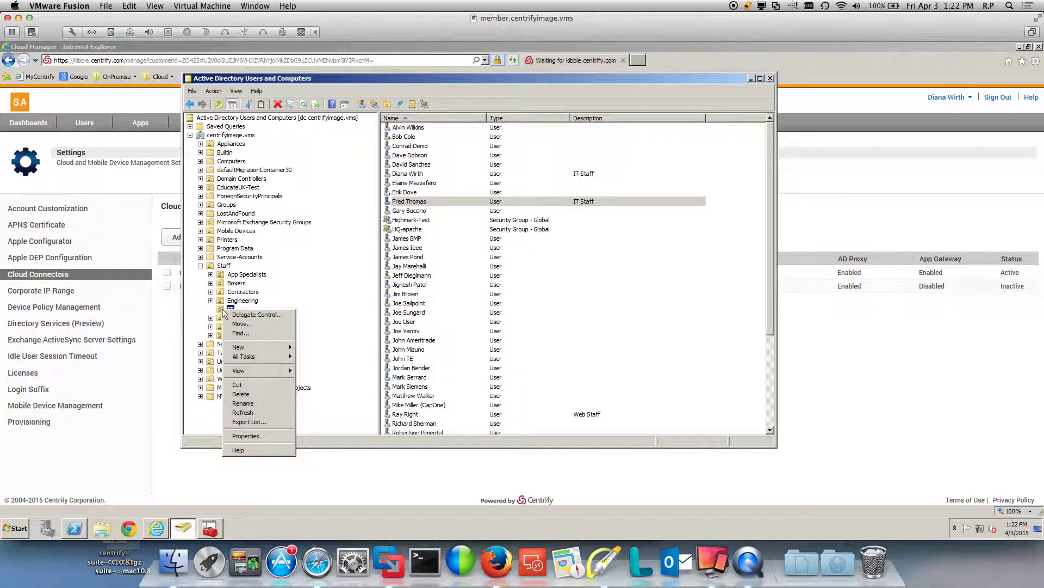
left_click(245, 317)
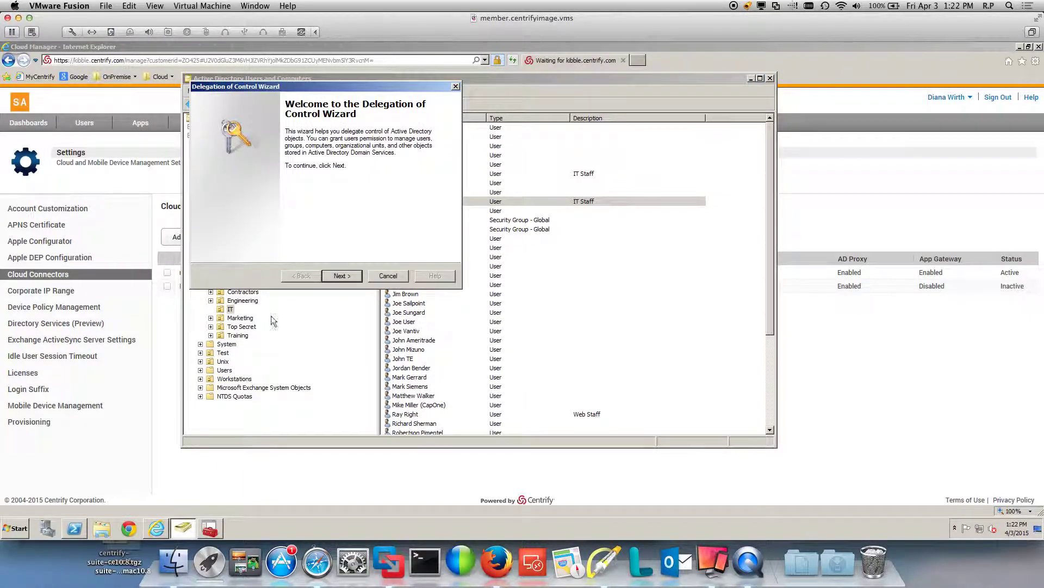
left_click(345, 277)
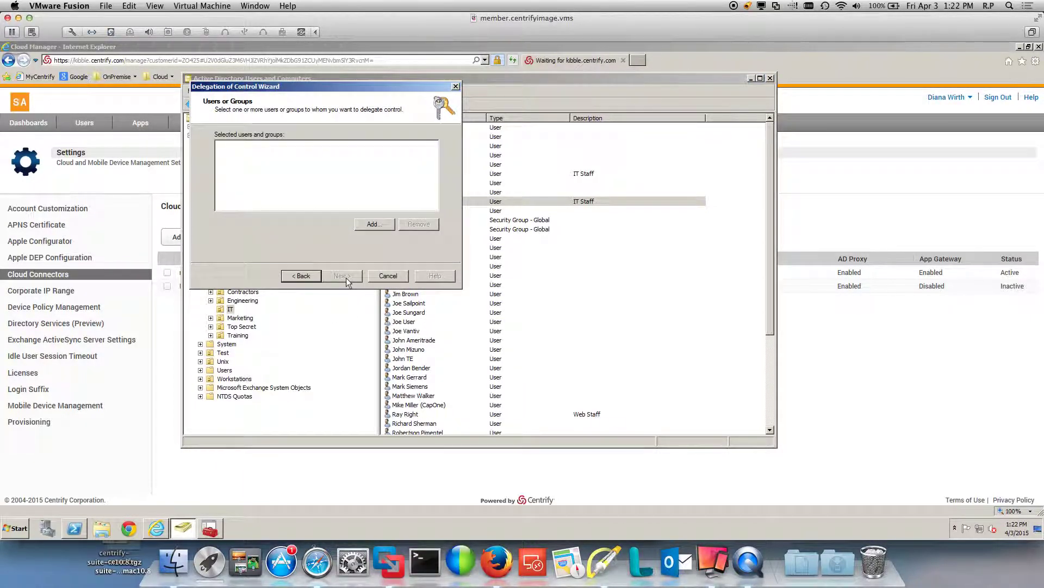
left_click(375, 225)
left_click(409, 125)
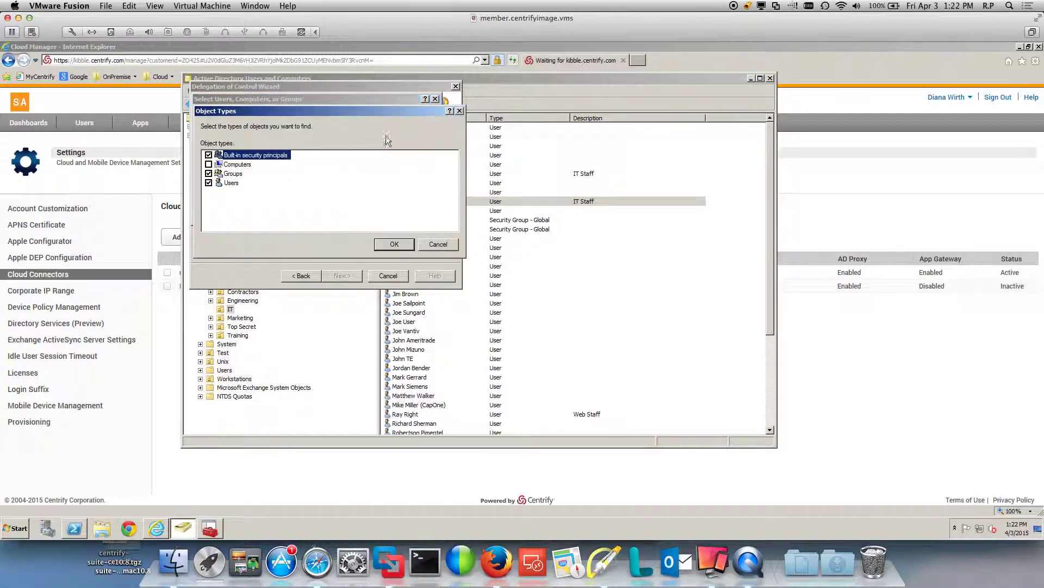
left_click(231, 164)
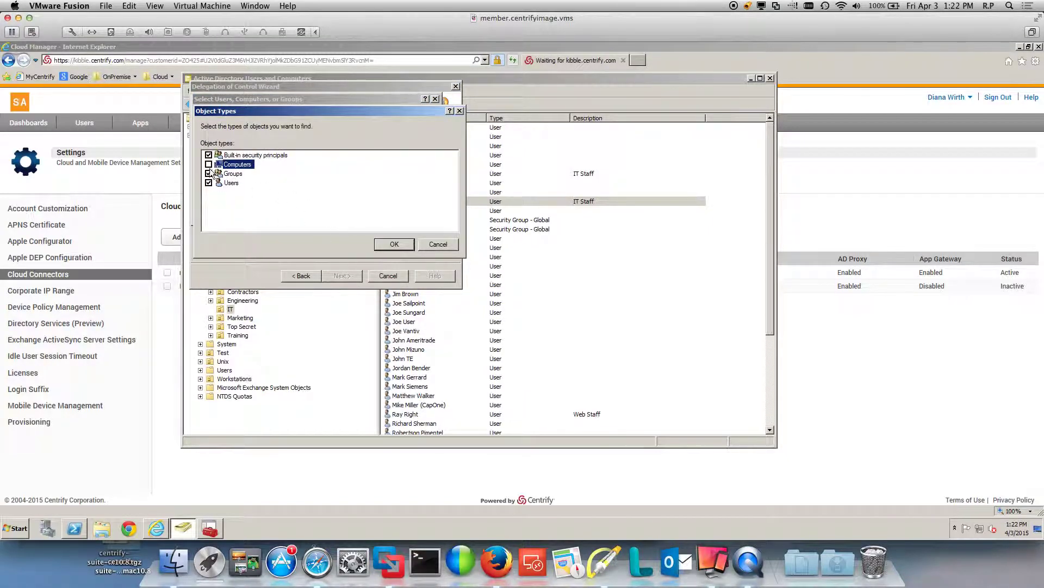
left_click(382, 245)
left_click(280, 201)
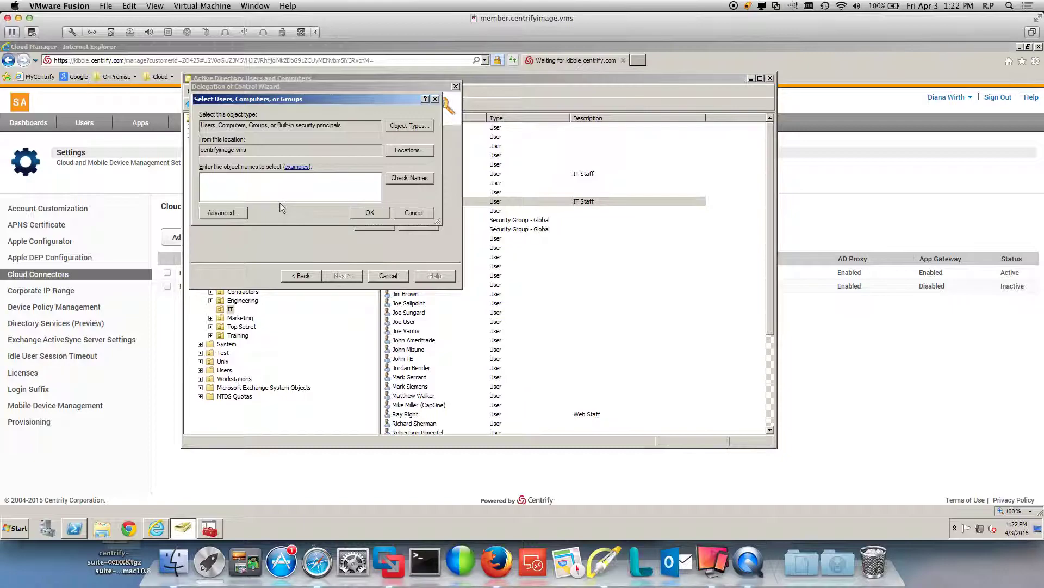
type("member")
left_click(411, 179)
double_click(268, 183)
left_click(369, 213)
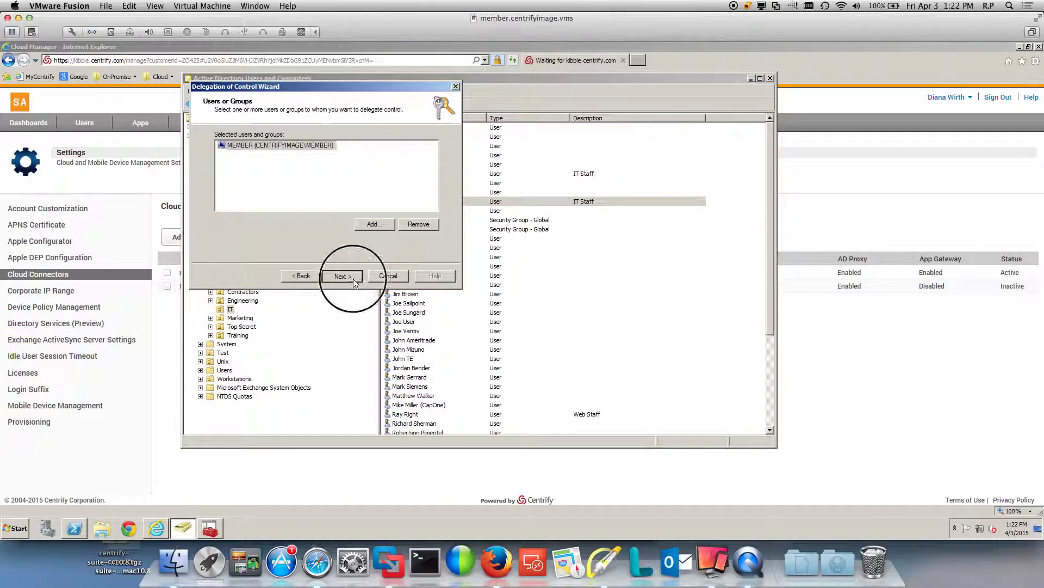
left_click(353, 277)
Delegate 'Reset user passwords and force password change at next logon', finish, and minimize ADUC.
left_click(603, 561)
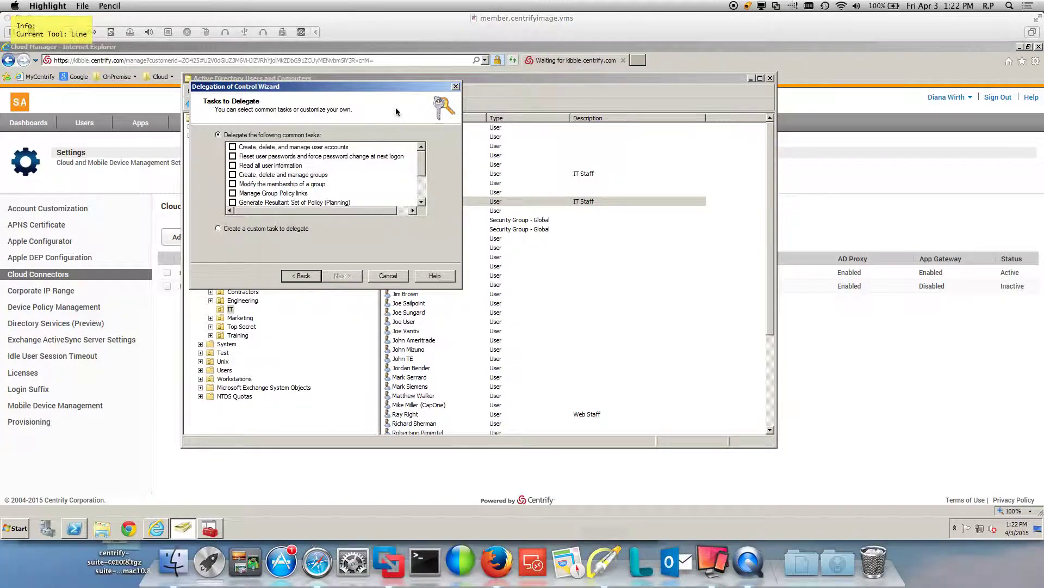
left_click_drag(397, 109, 365, 154)
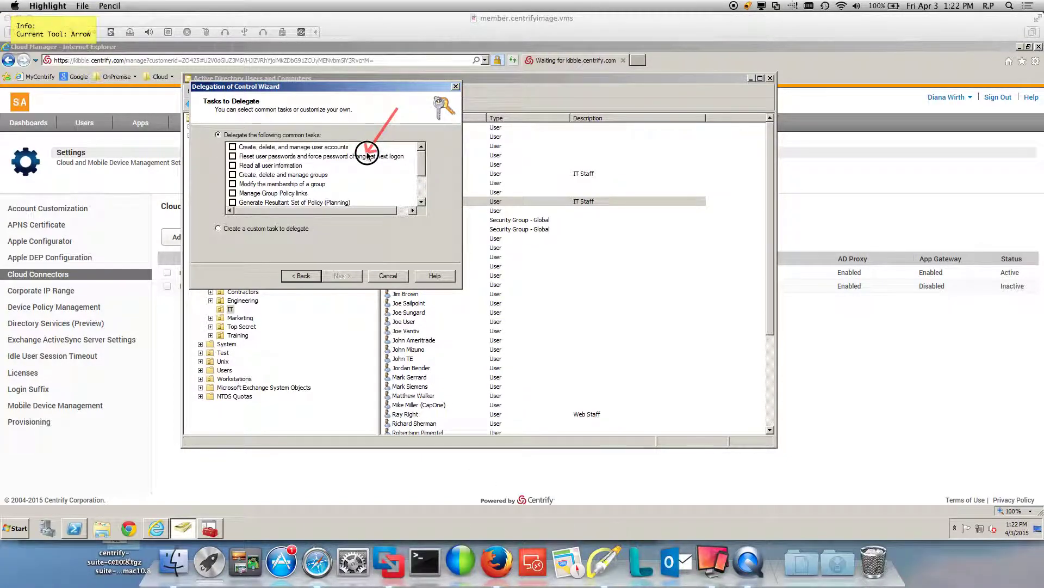
key("f")
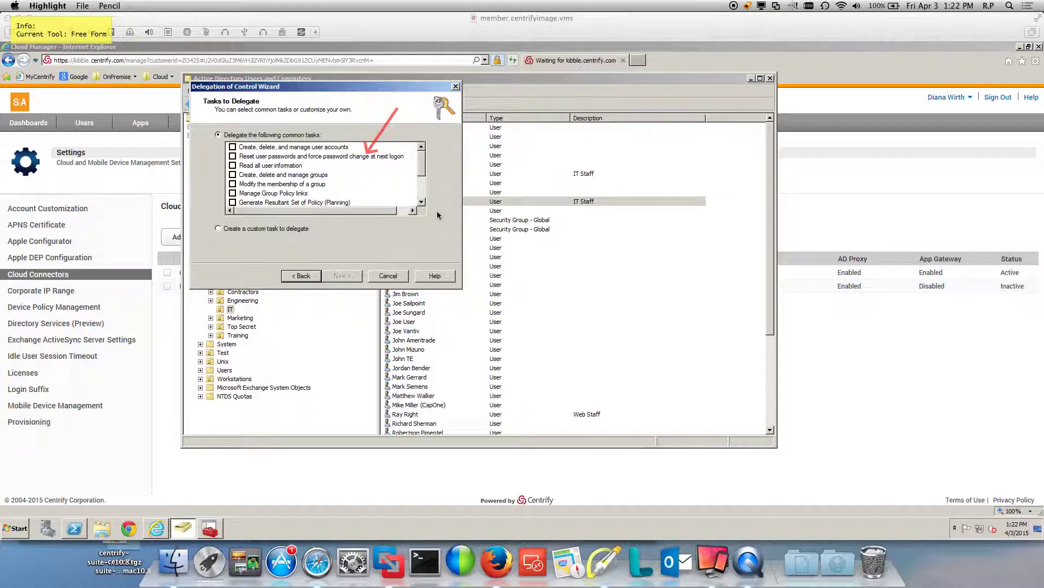
key("Escape")
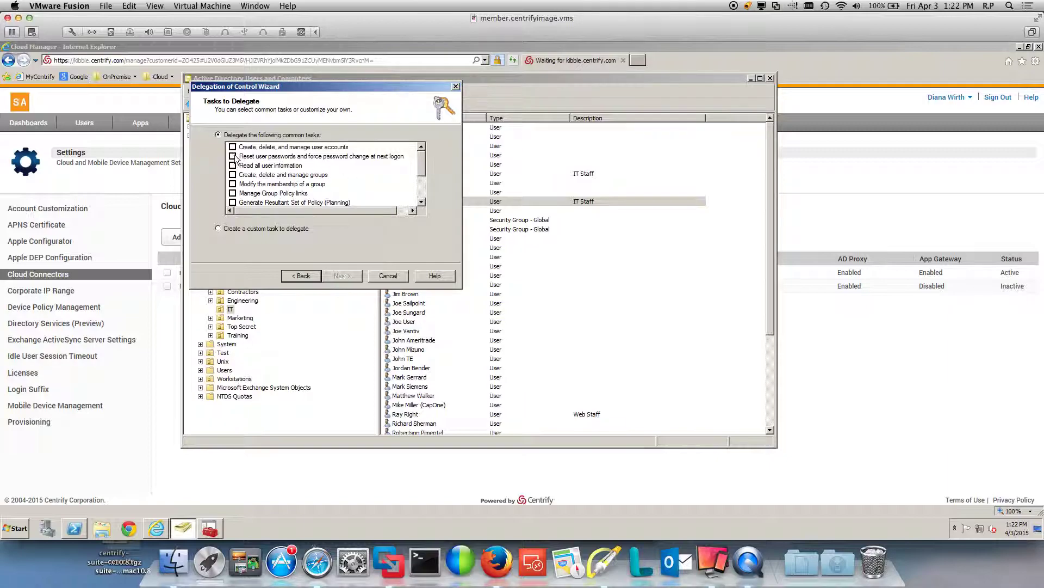
left_click(233, 156)
left_click(347, 274)
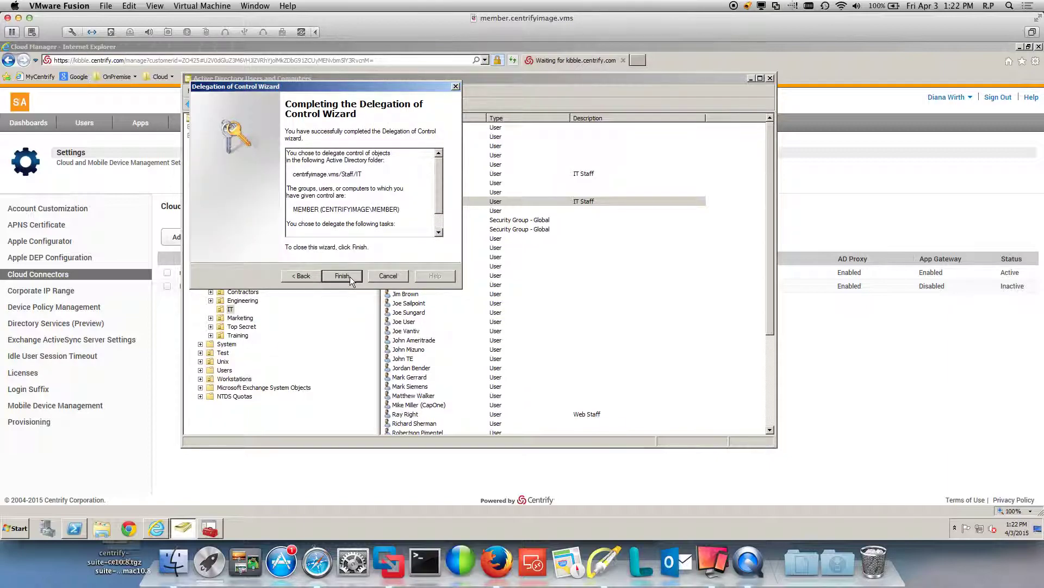
left_click(342, 276)
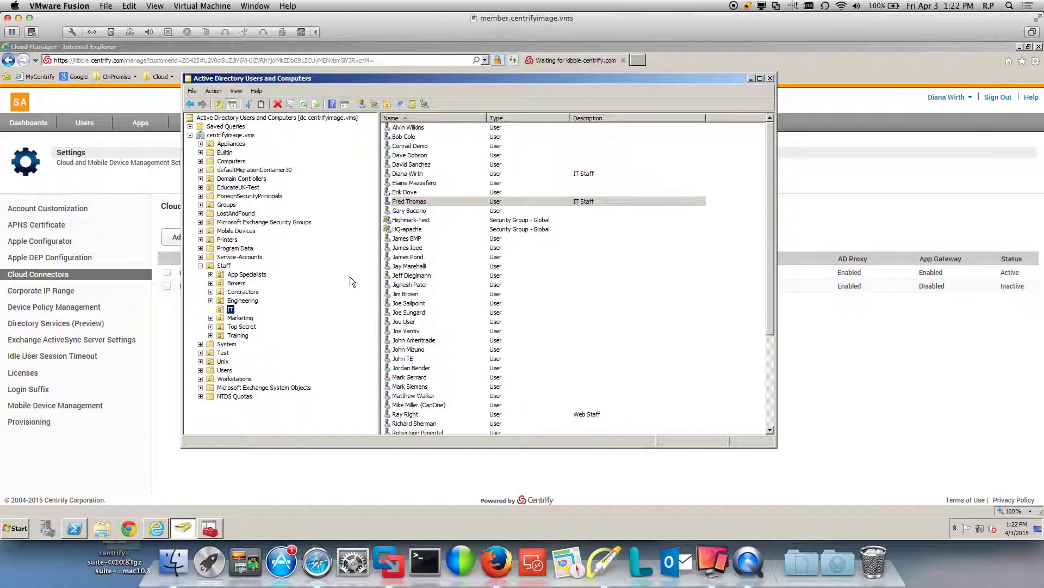
left_click(752, 78)
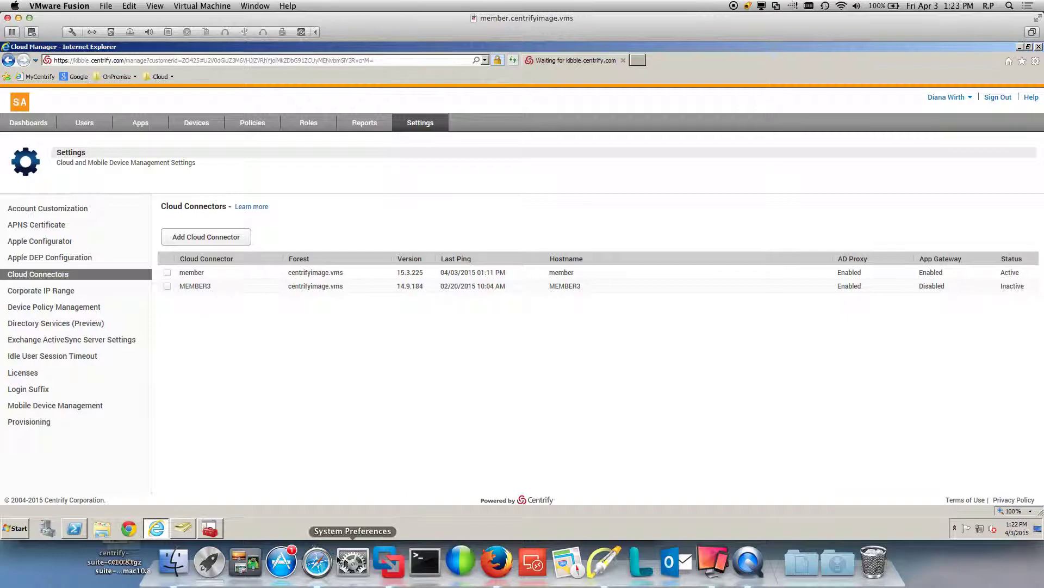
left_click(321, 560)
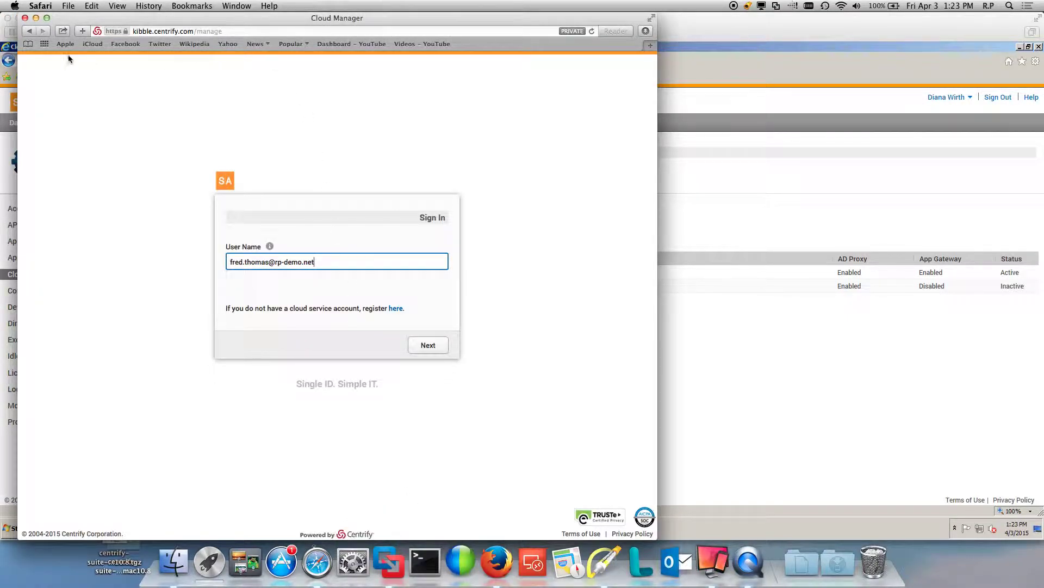
Reload the sign-in page without '&iwa=true' in the URL and submit the user's login name.
left_click(592, 31)
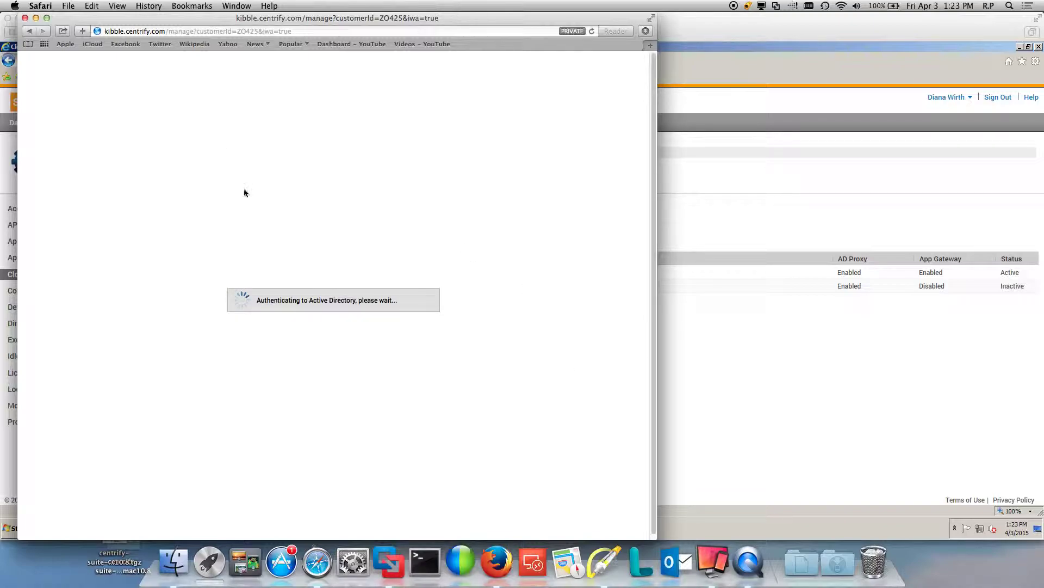
left_click(284, 31)
left_click(284, 31)
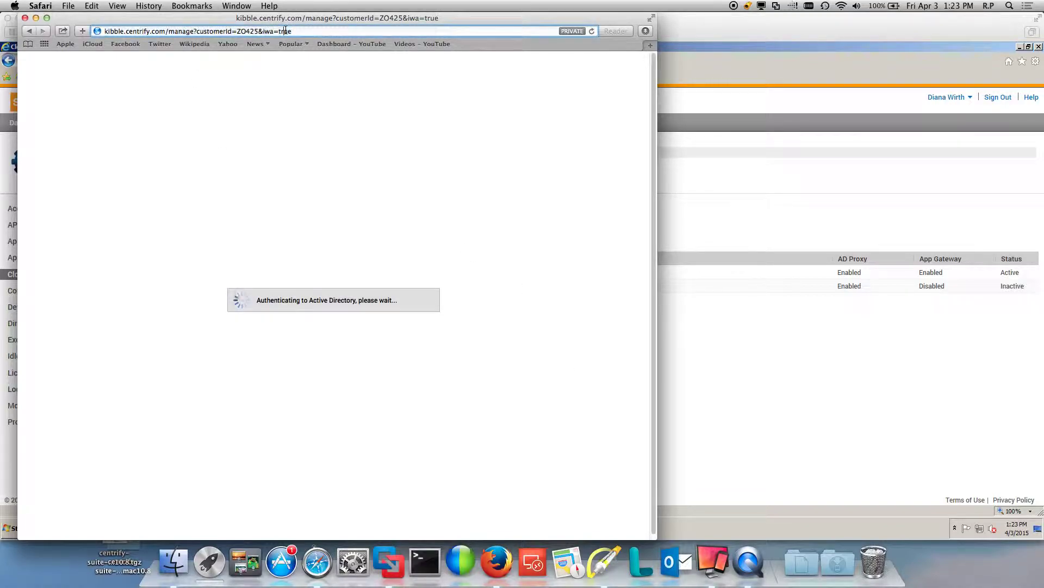
key("End")
key("BackSpace")
key("BackSpace")
key("BackSpace")
key("BackSpace")
key("BackSpace")
key("BackSpace")
key("BackSpace")
key("BackSpace")
key("BackSpace")
key("Return")
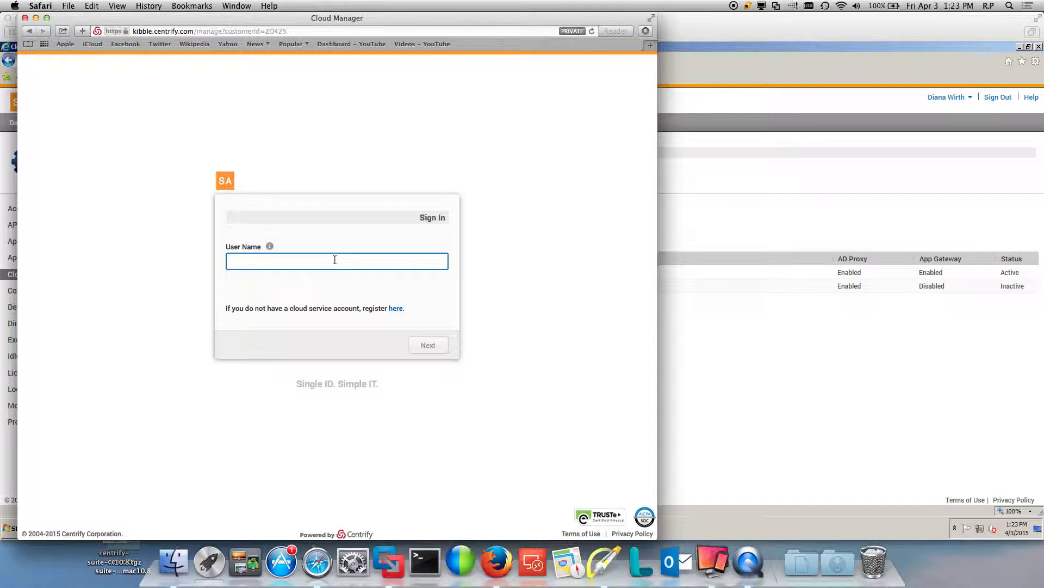
left_click(428, 348)
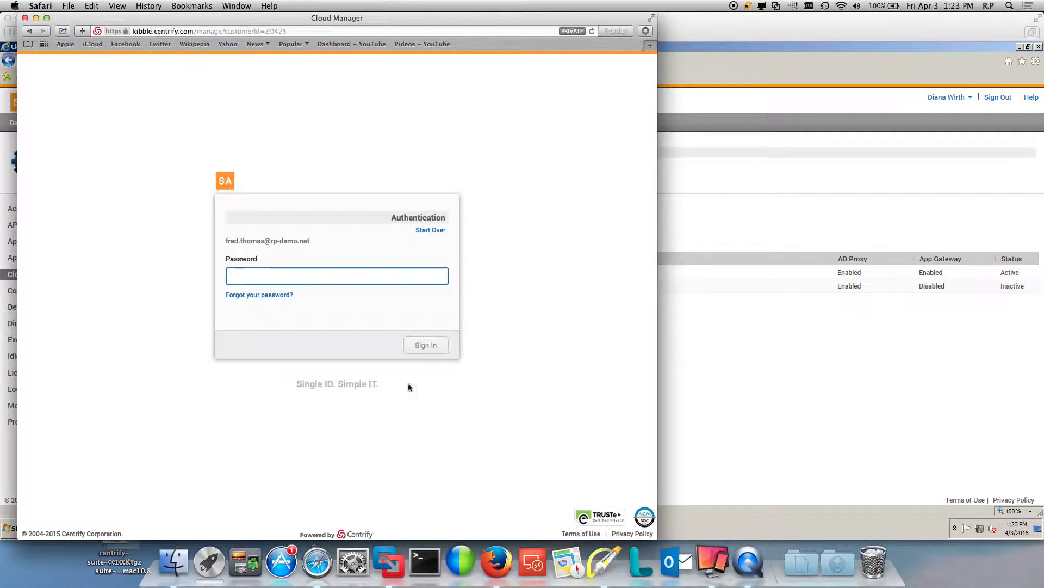
Highlight the 'Forgot your password?' link and start the password reset.
left_click(598, 585)
left_click_drag(340, 240, 283, 289)
key("f")
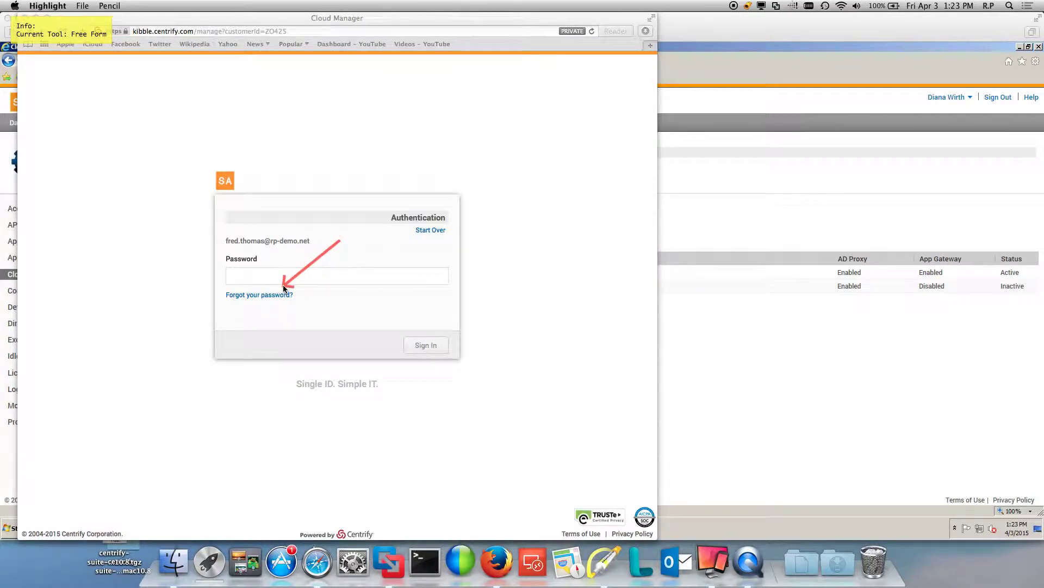
key("Escape")
left_click(379, 323)
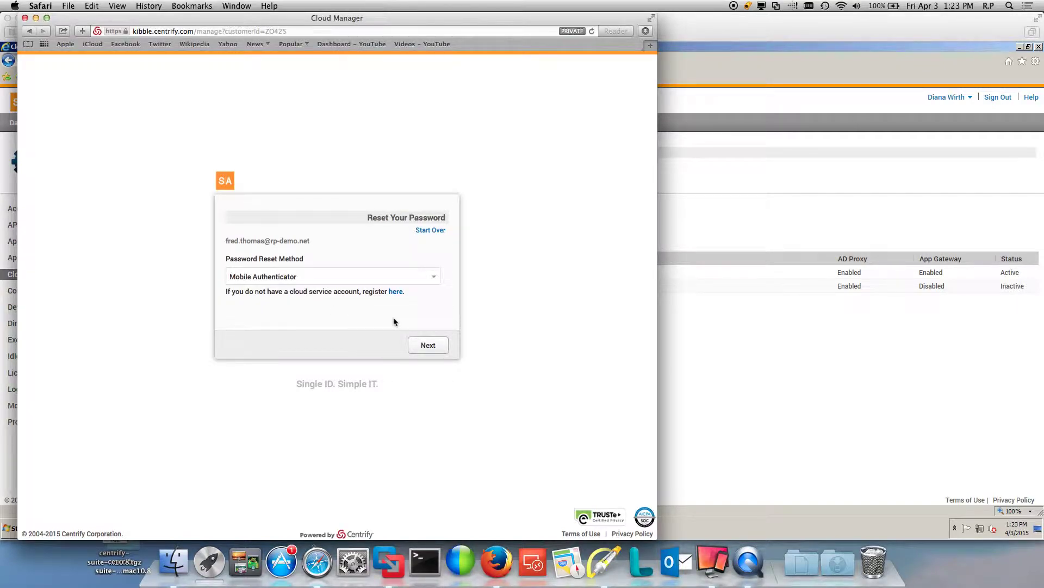
Mirror the iPhone with Reflector and send the reset request via Mobile Authenticator.
left_click(710, 568)
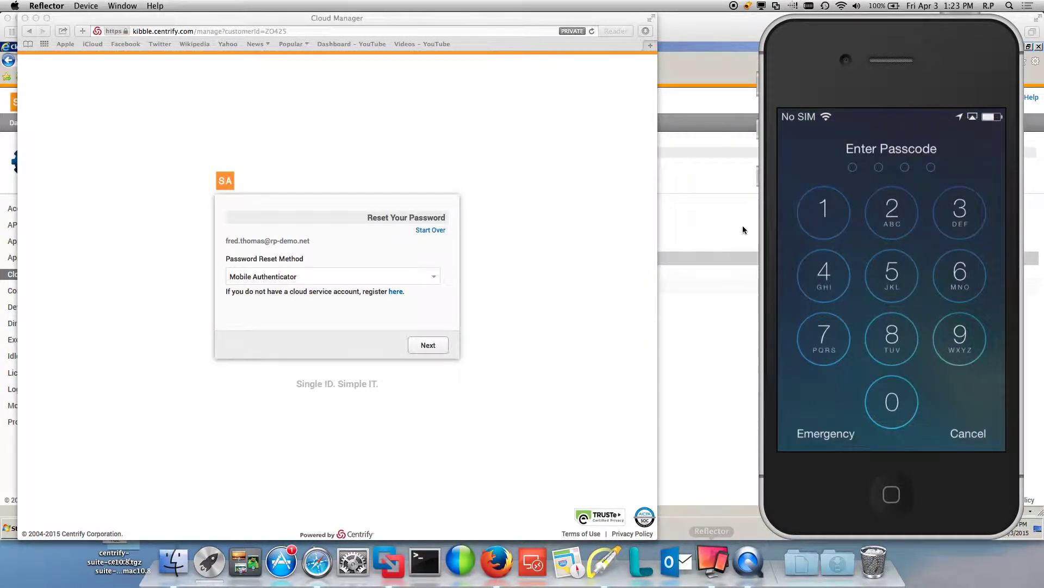
left_click(599, 389)
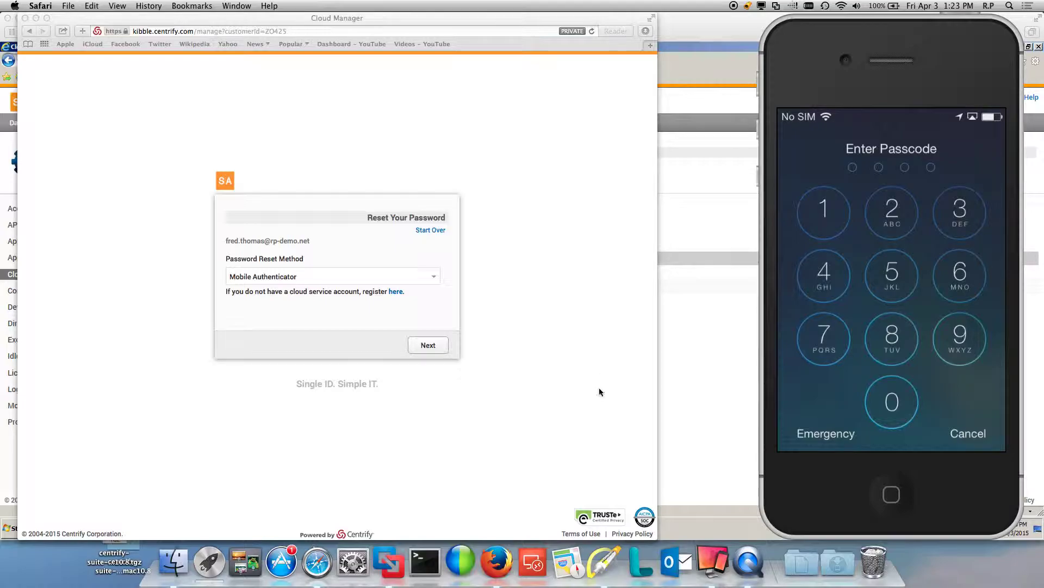
left_click_drag(482, 21, 878, 24)
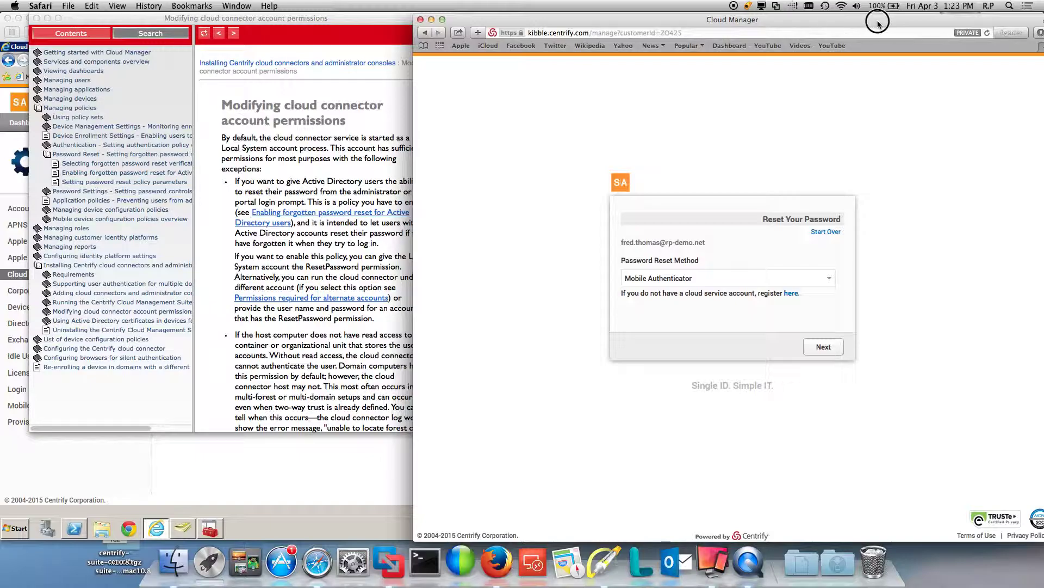
left_click_drag(877, 24, 501, 15)
left_click(451, 279)
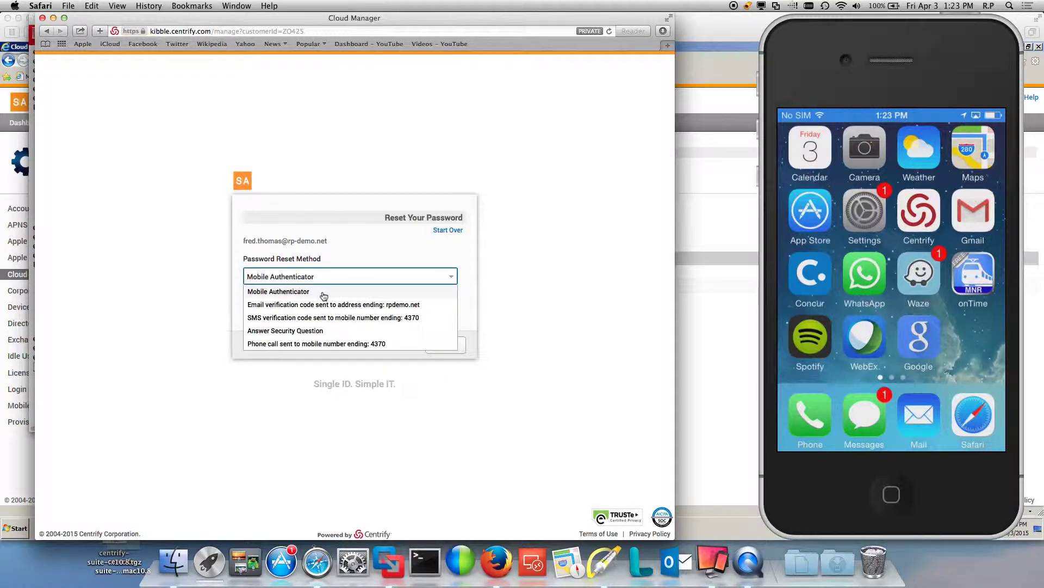
left_click(324, 296)
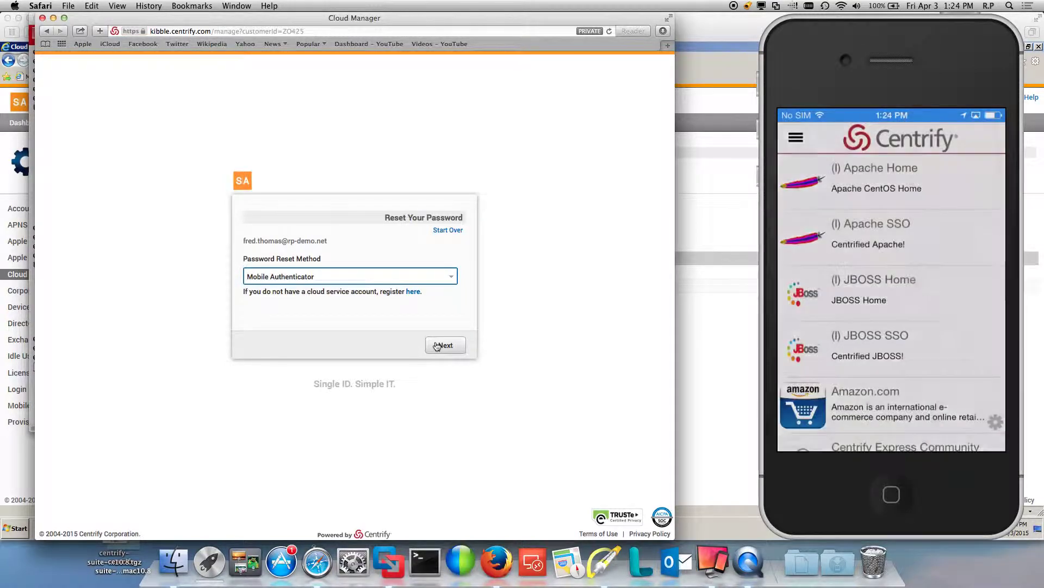
left_click(451, 351)
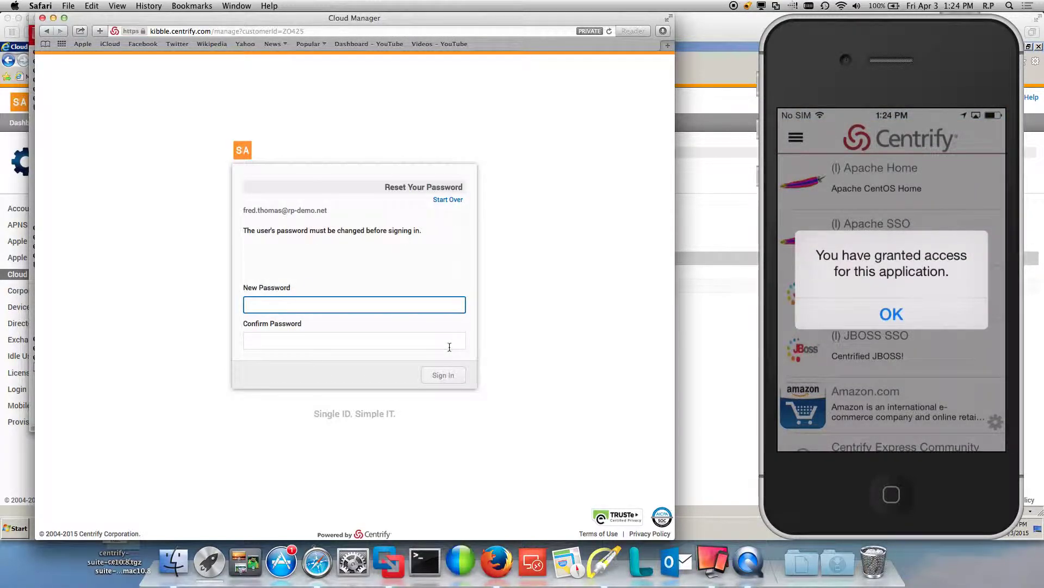
Enter and confirm a new password and submit it, triggering the AD complexity failure.
type("•••••••••••")
key("Tab")
type("••••••")
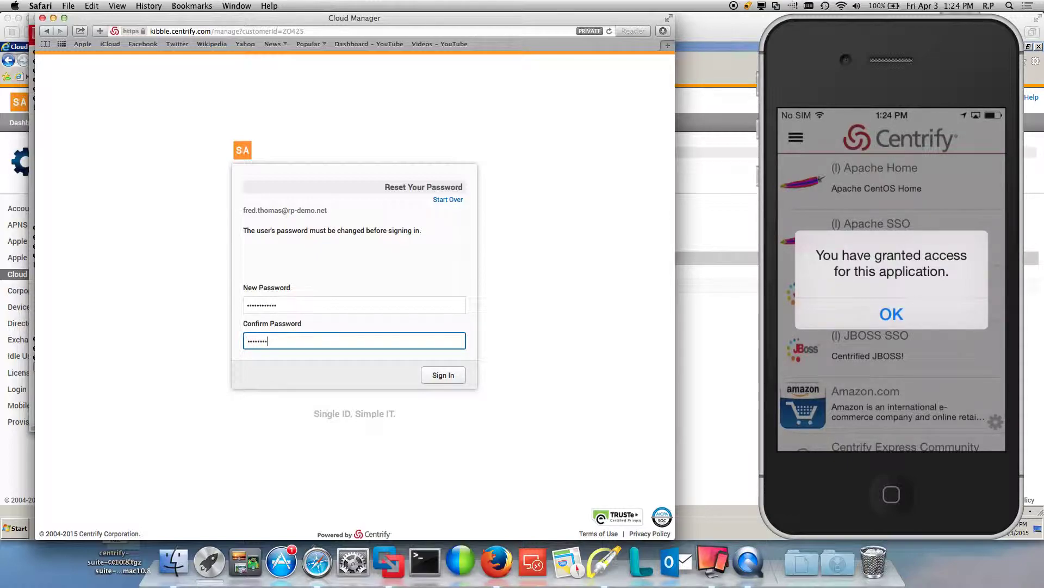
type("•••••")
left_click(451, 377)
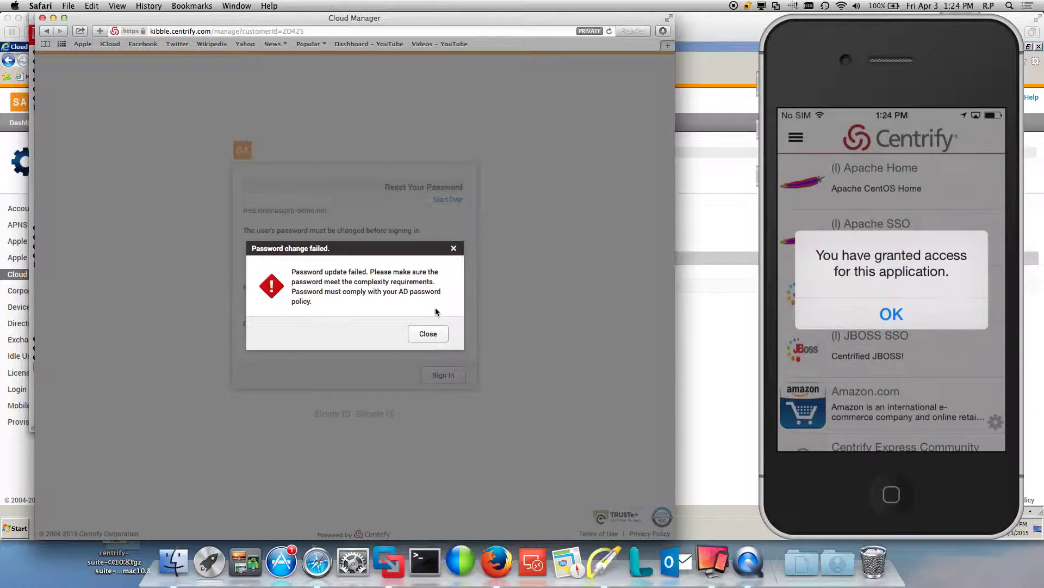
left_click(605, 565)
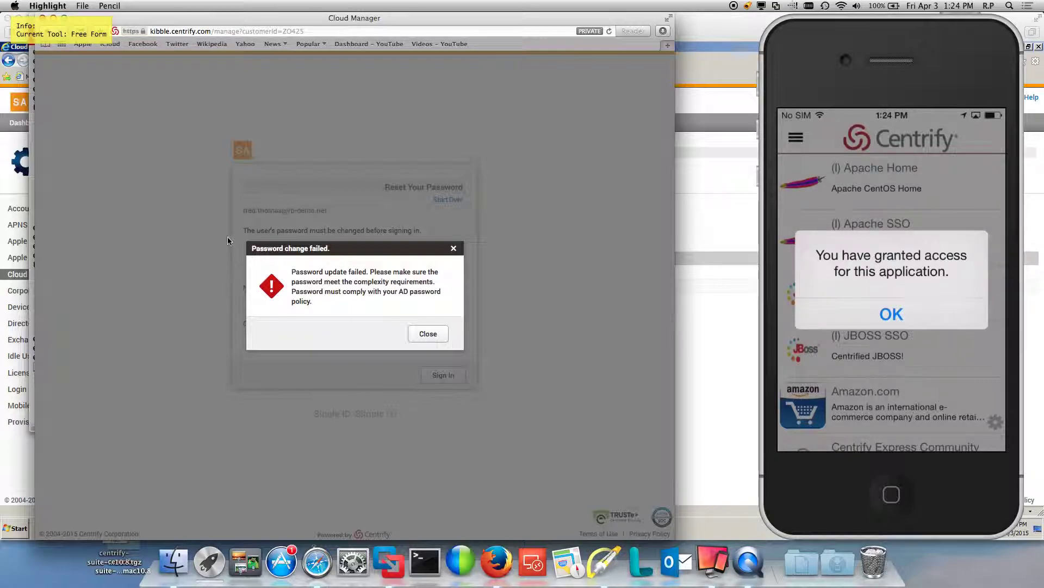
key("r")
left_click_drag(228, 234, 350, 333)
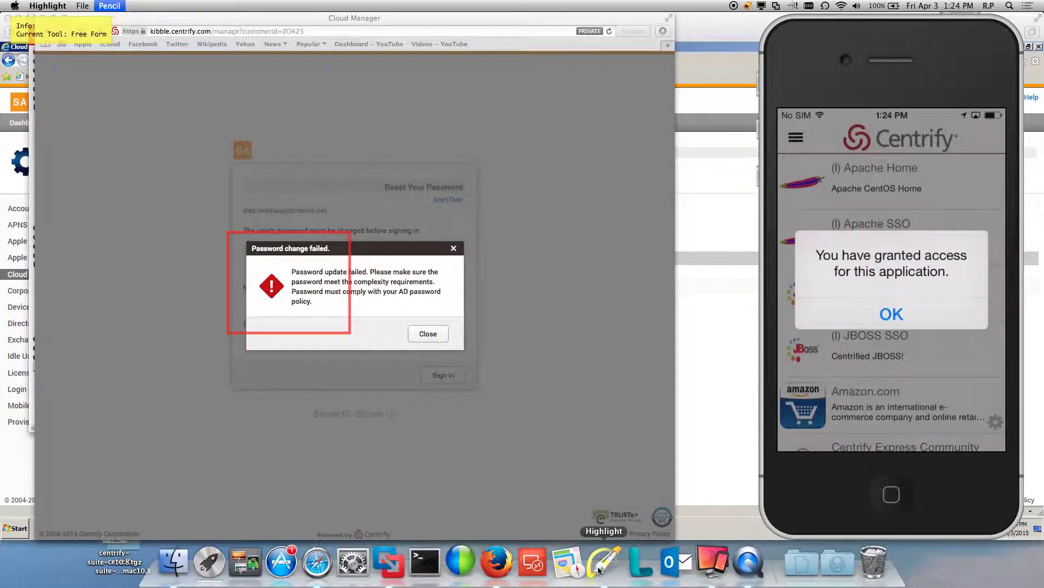
left_click(599, 570)
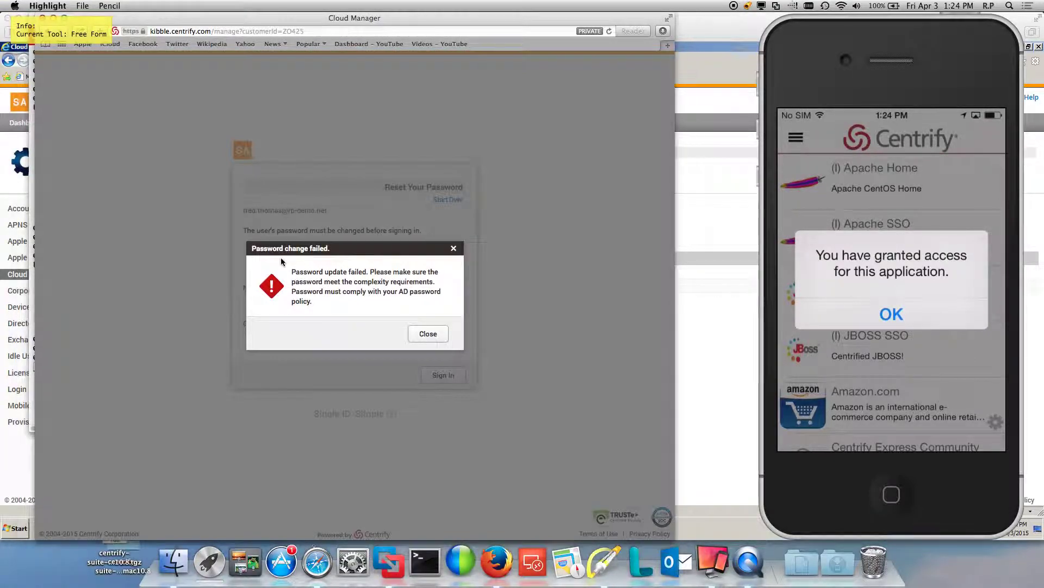
mouse_move(236, 242)
left_mouse_down()
mouse_move(236, 260)
mouse_move(314, 318)
left_mouse_up()
mouse_move(437, 331)
left_mouse_down()
mouse_move(455, 266)
mouse_move(273, 241)
mouse_move(244, 254)
left_mouse_up()
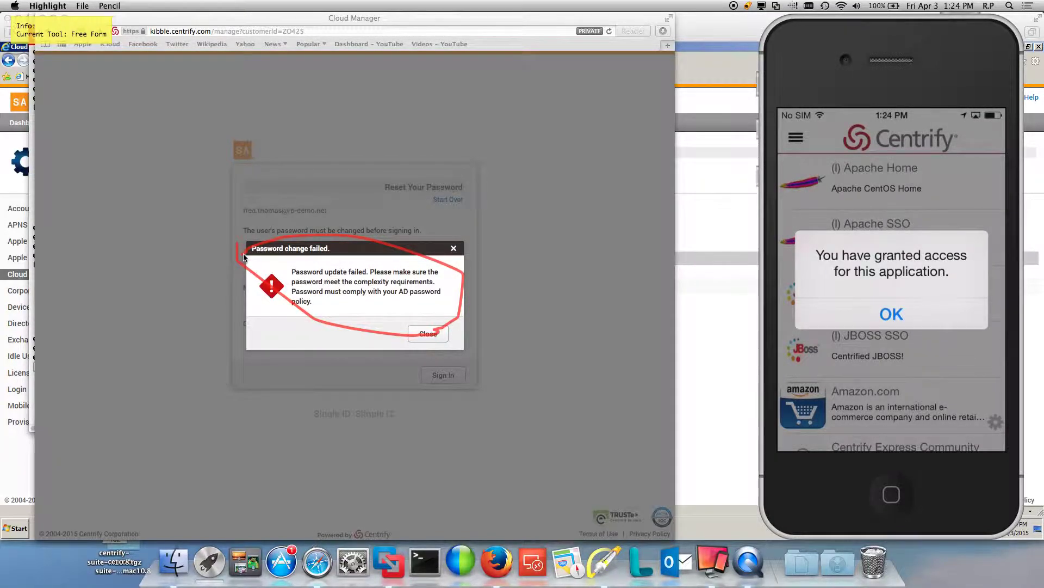
key("super+BackSpace")
key("Escape")
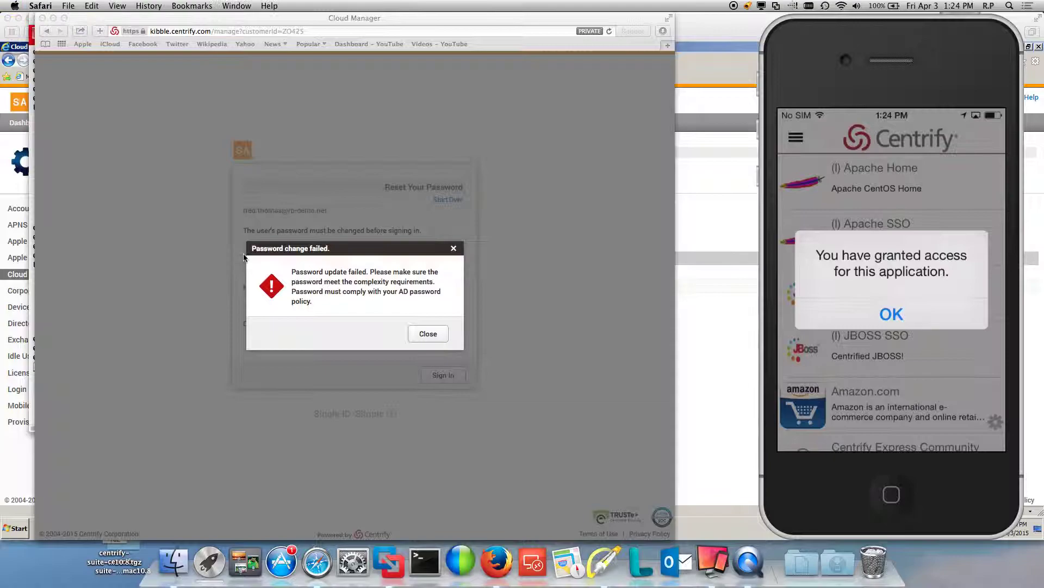